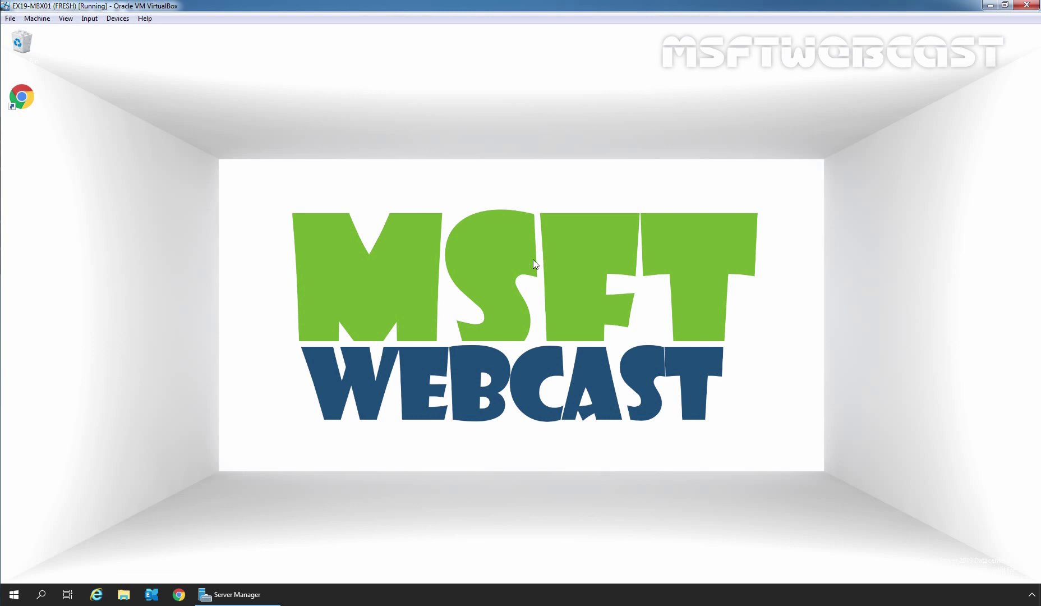
# Step: Reach the localhost/ecp sign-in page past the certificate warning and enter the administrator password
pyautogui.click(97, 595)
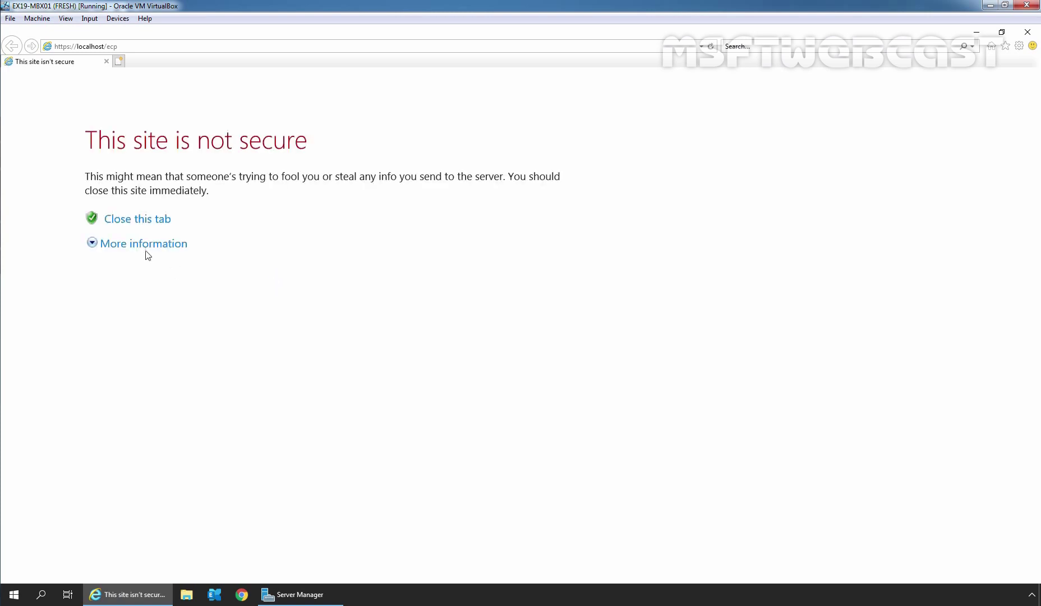
pyautogui.click(144, 247)
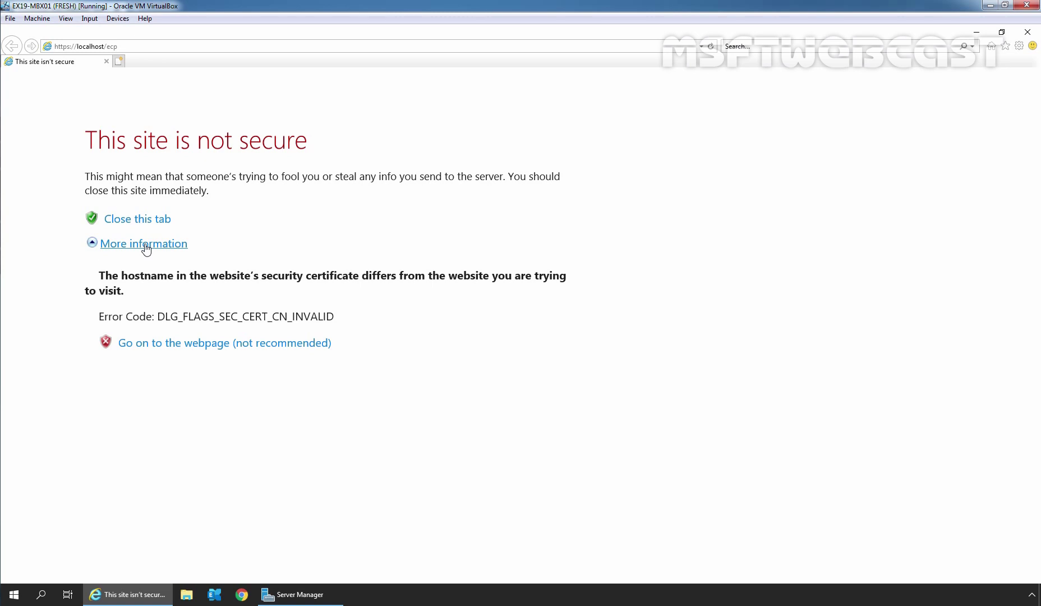
pyautogui.click(249, 348)
pyautogui.write('•••••••••')
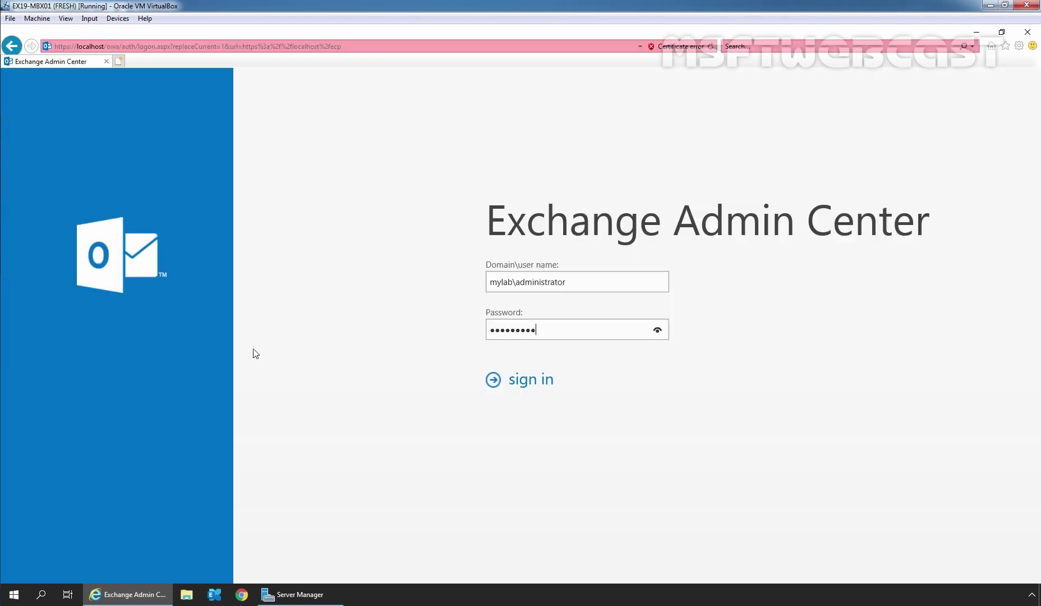
# Step: Sign in and go to the protection section's malware filter list
pyautogui.click(531, 381)
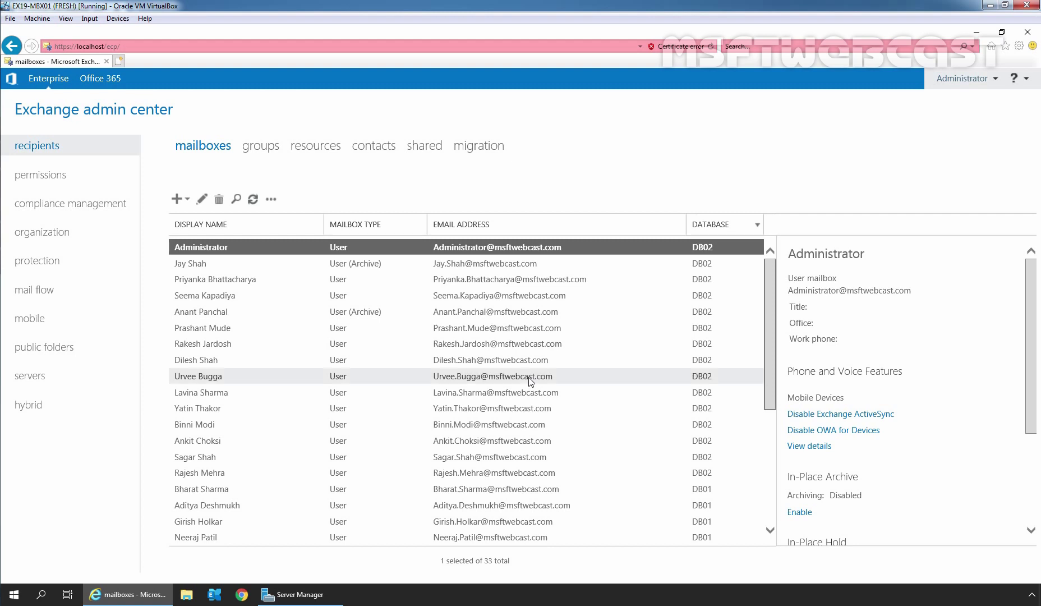
pyautogui.click(50, 267)
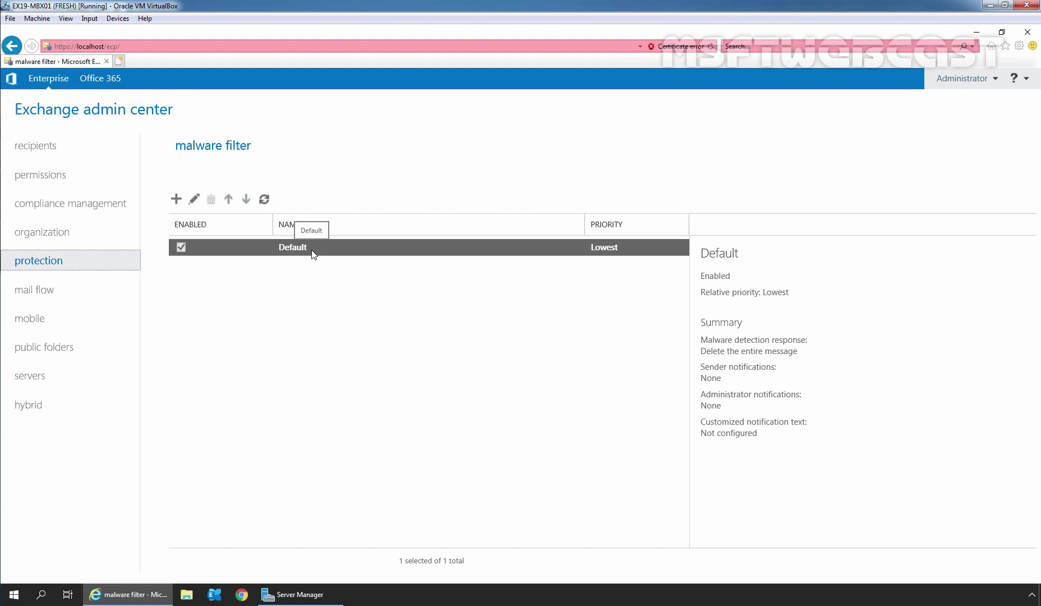
# Step: Edit the Default malware policy in a maximized window, showing its settings page
pyautogui.click(194, 200)
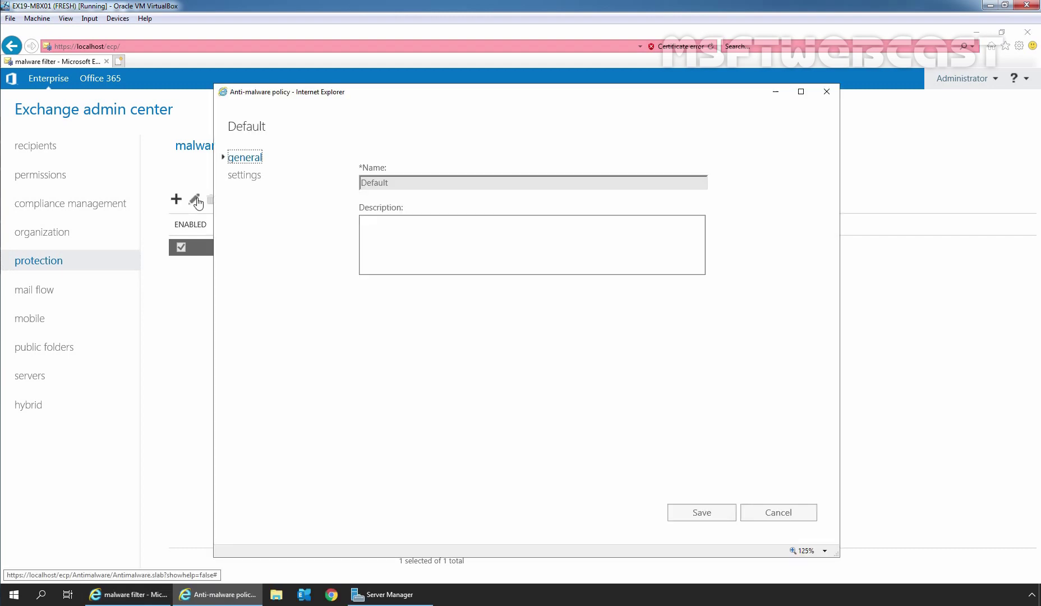
pyautogui.click(801, 92)
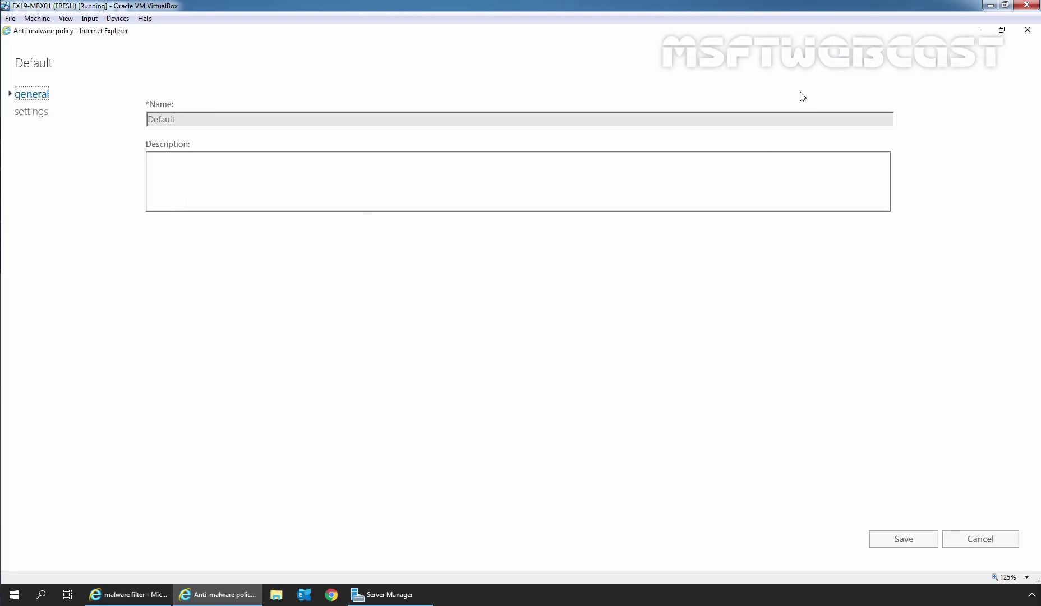
pyautogui.click(35, 115)
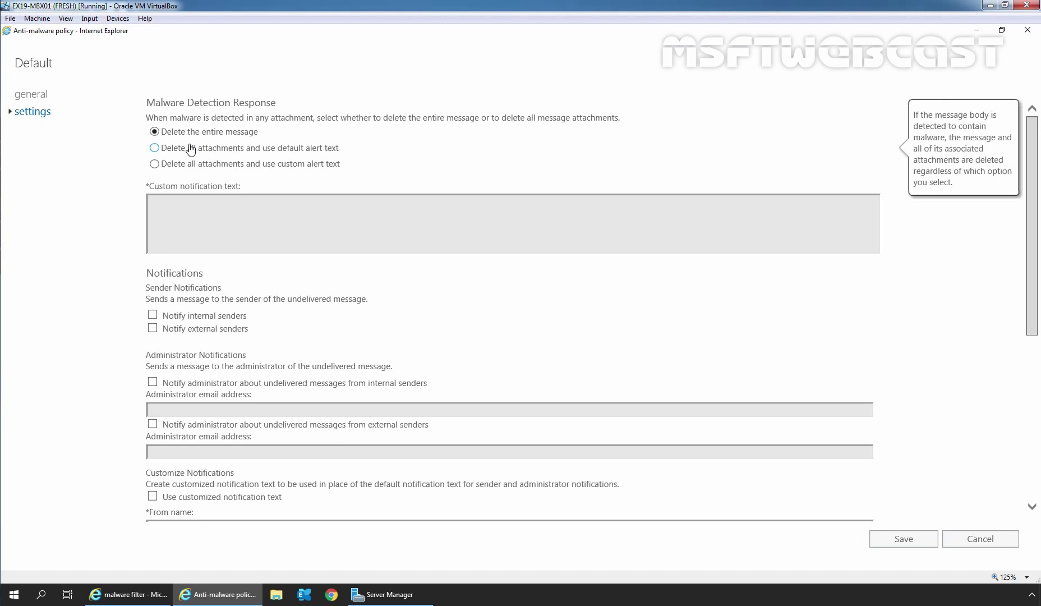
# Step: Set the malware detection response to 'Delete all attachments and use custom alert text'
pyautogui.click(191, 150)
pyautogui.click(155, 164)
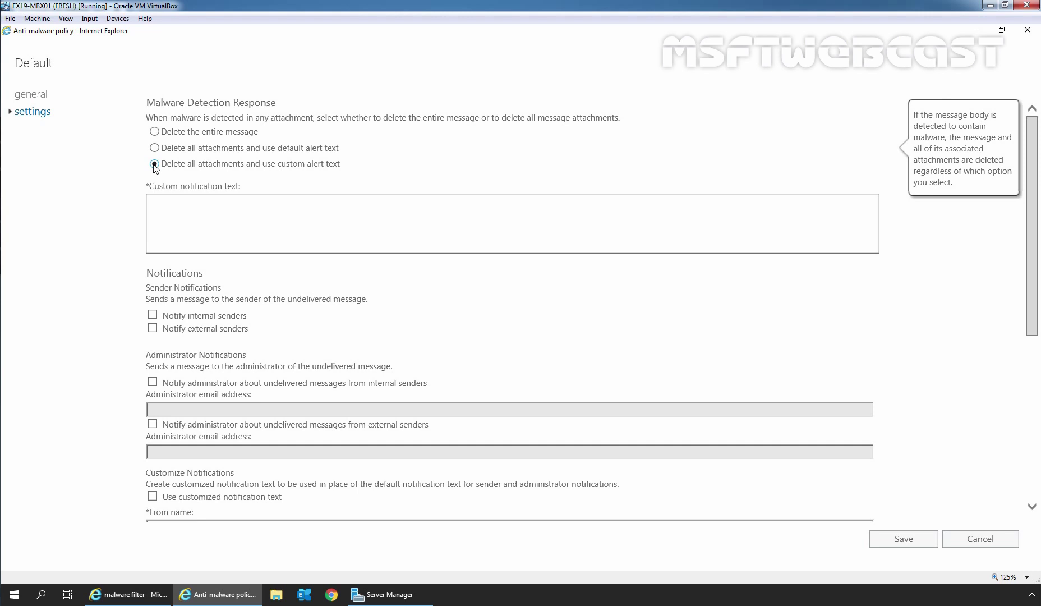
# Step: Paste 'One of the Attachment may contain the Virus' into the custom notification text box
pyautogui.click(172, 221)
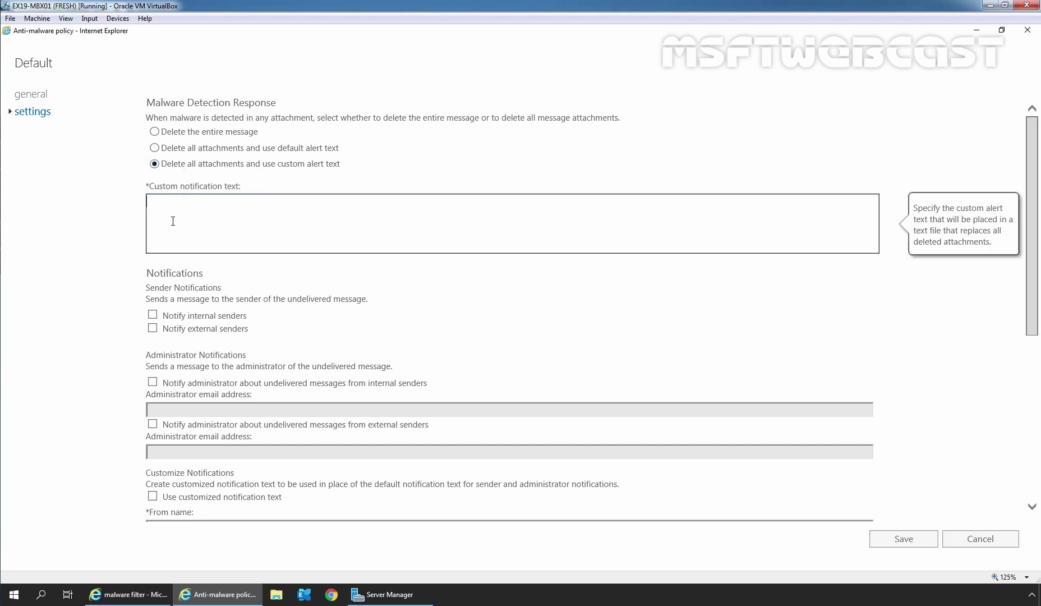
pyautogui.write('"One of the Attachment may contain the Virus"')
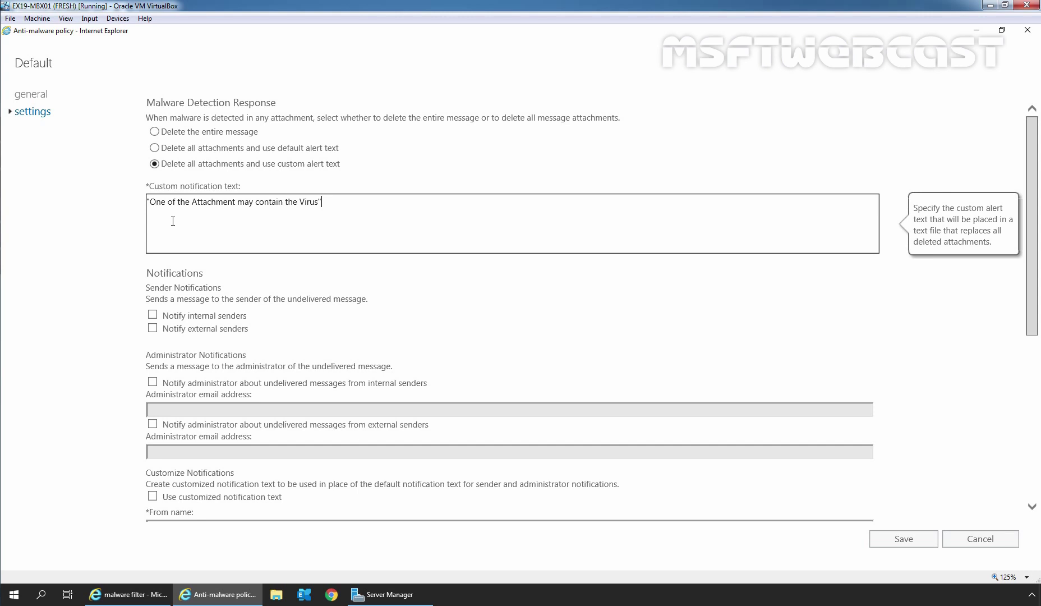
# Step: Enable Notify internal senders and Notify external senders for undelivered messages
pyautogui.click(152, 315)
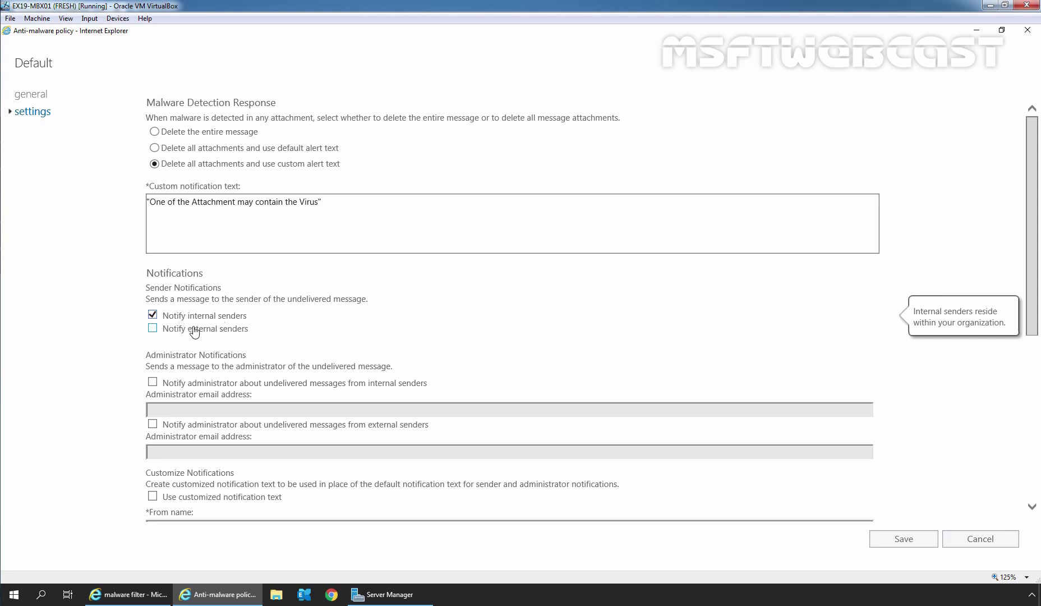
pyautogui.click(153, 328)
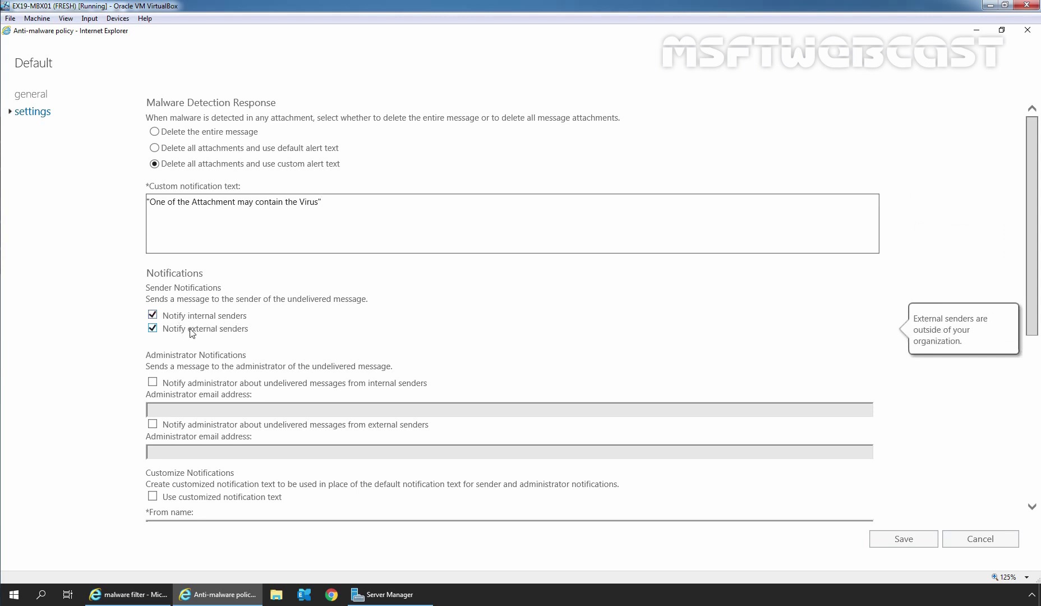
pyautogui.moveTo(1036, 163); pyautogui.dragTo(1036, 277)
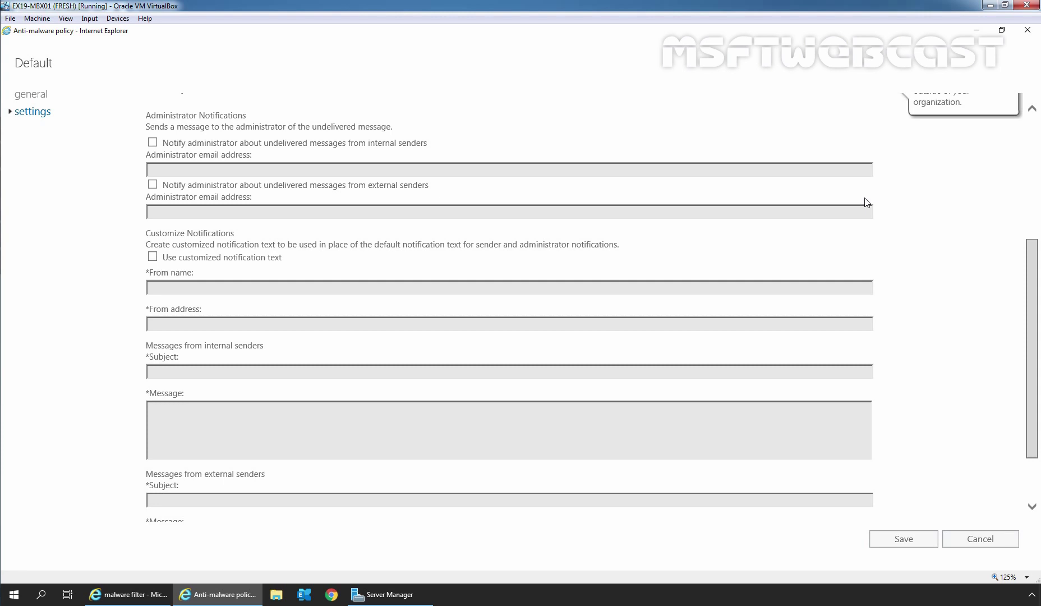
# Step: Enable internal and external administrator notifications, entering the administrator's e-mail address in each field
pyautogui.click(152, 143)
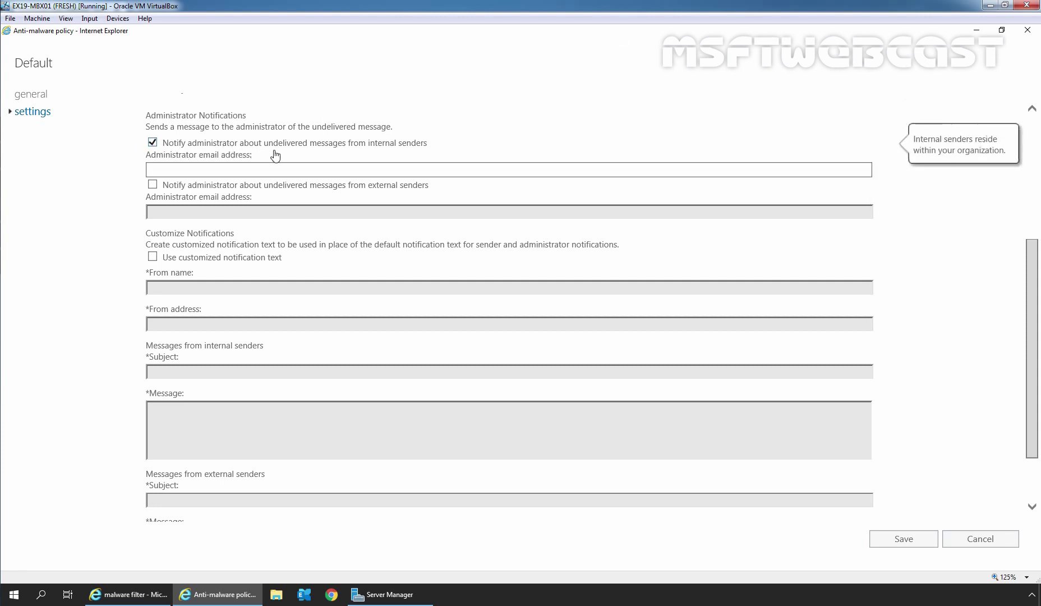
pyautogui.click(197, 170)
pyautogui.click(195, 170)
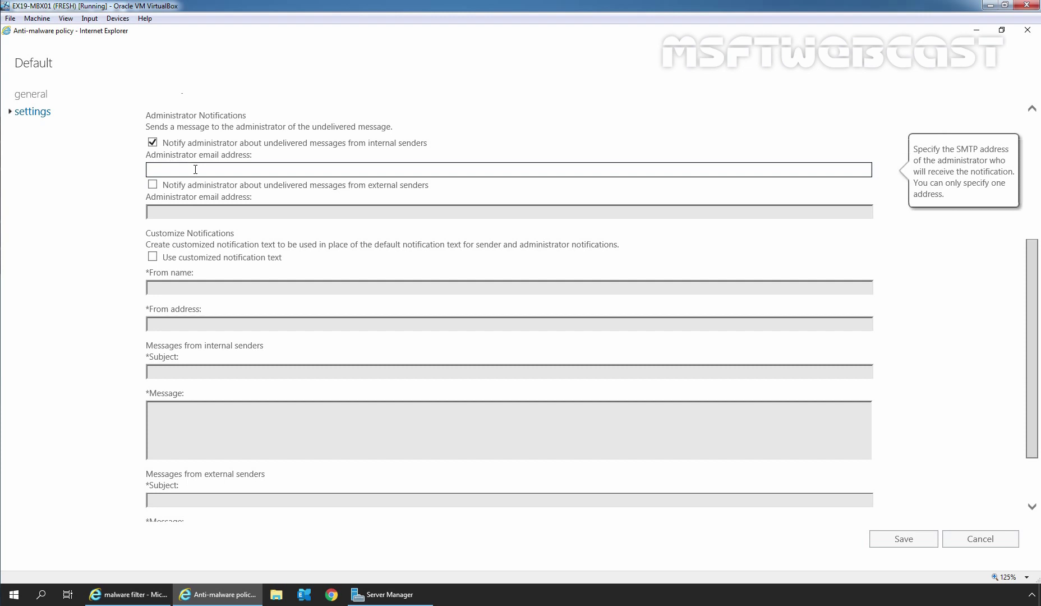
pyautogui.hotkey('ctrl', 'v')
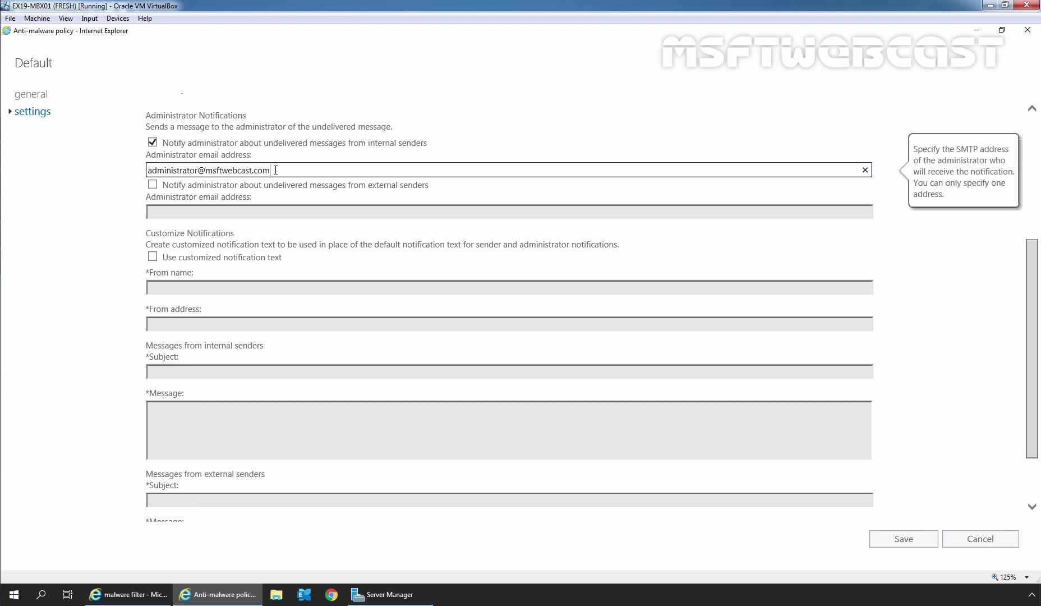
pyautogui.click(153, 186)
pyautogui.click(174, 212)
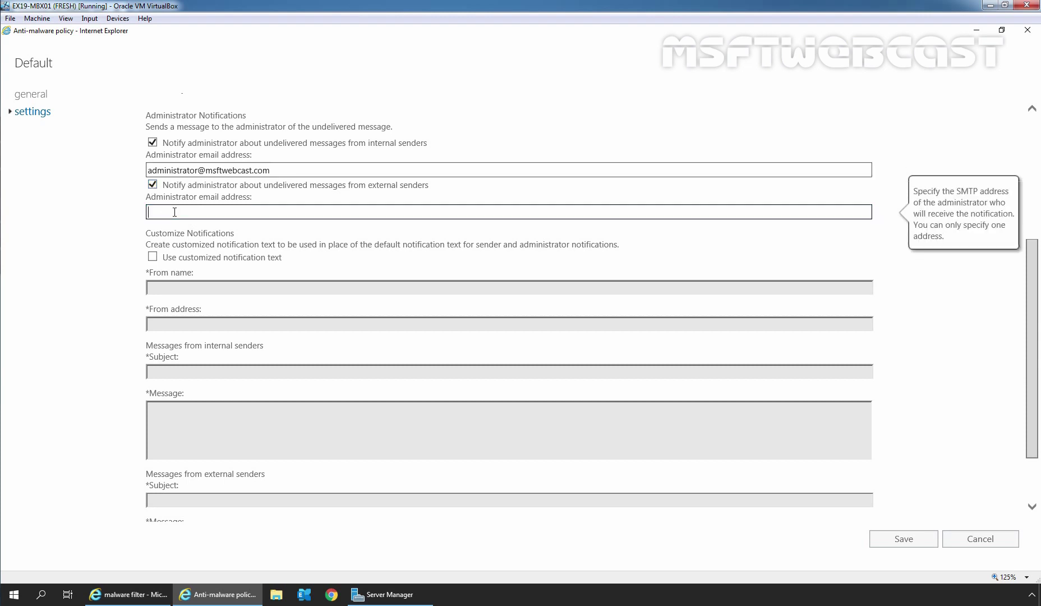
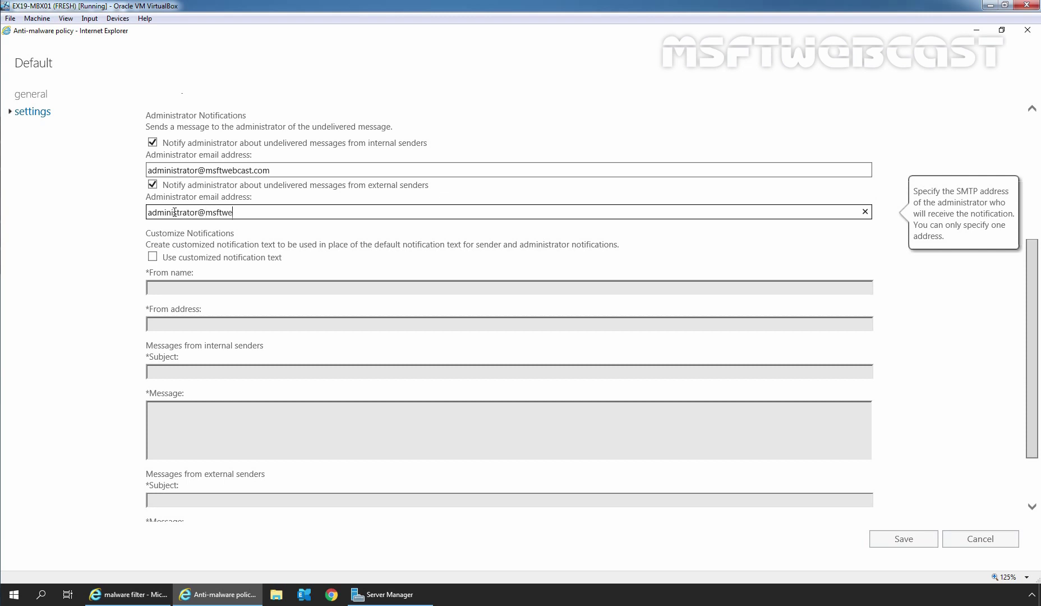
# Step: Turn on customized notifications with From name 'Administrator' and the administrator's e-mail address
pyautogui.click(152, 256)
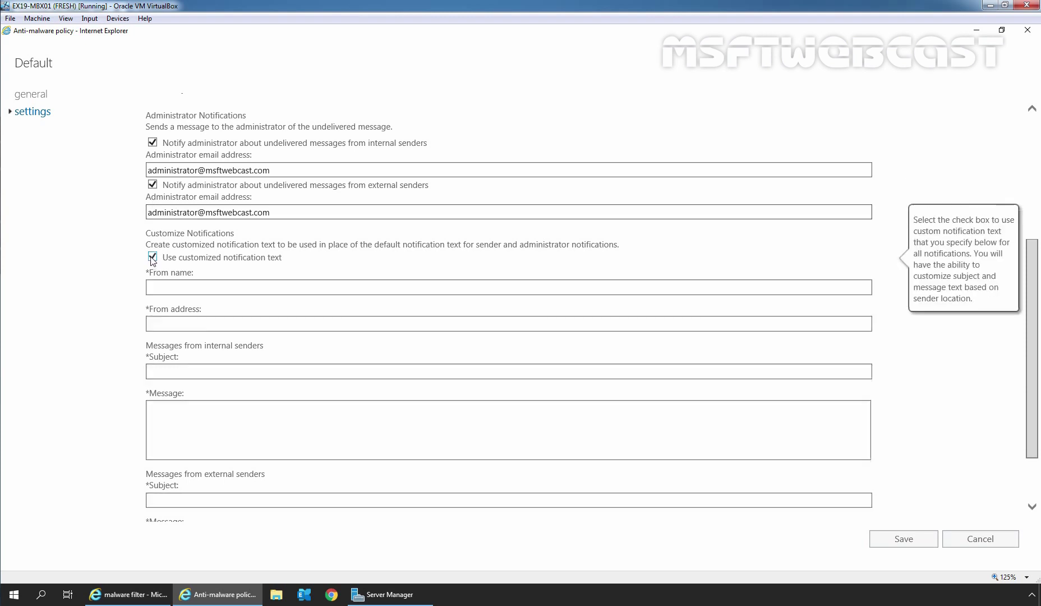
pyautogui.click(168, 287)
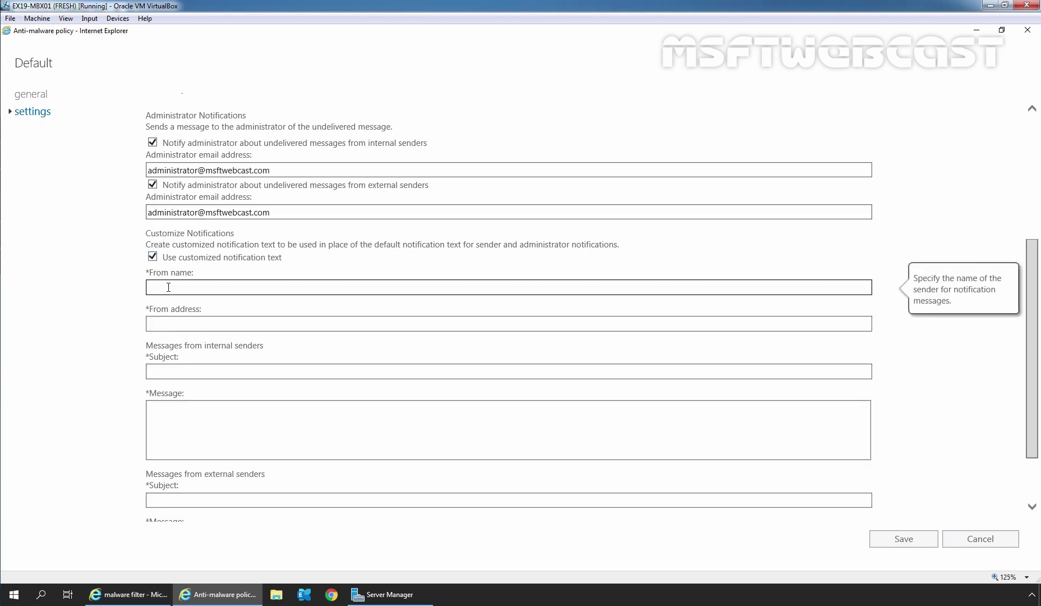
pyautogui.write('Administrator')
pyautogui.click(186, 323)
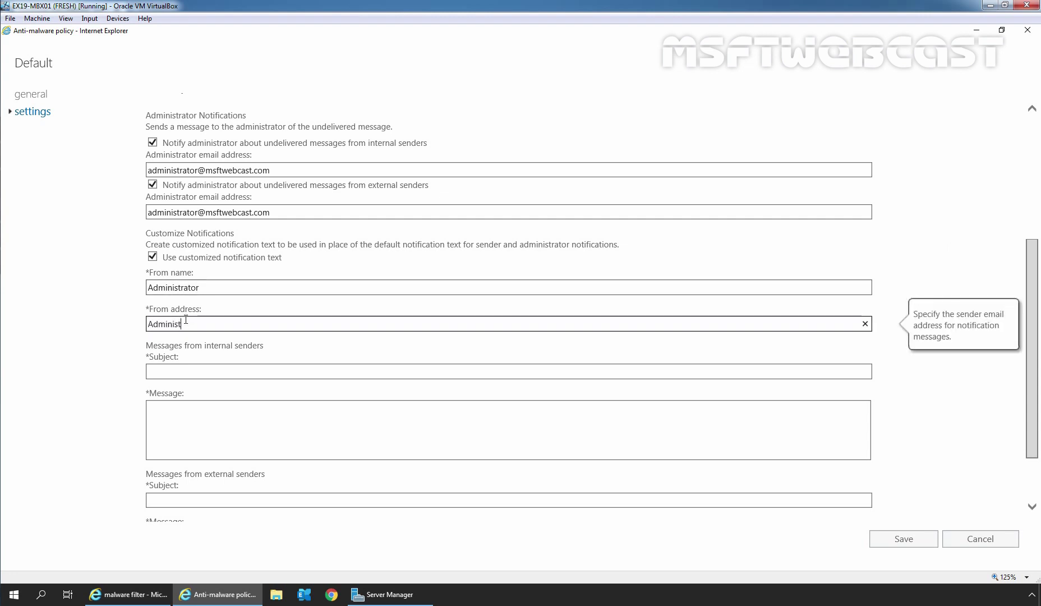
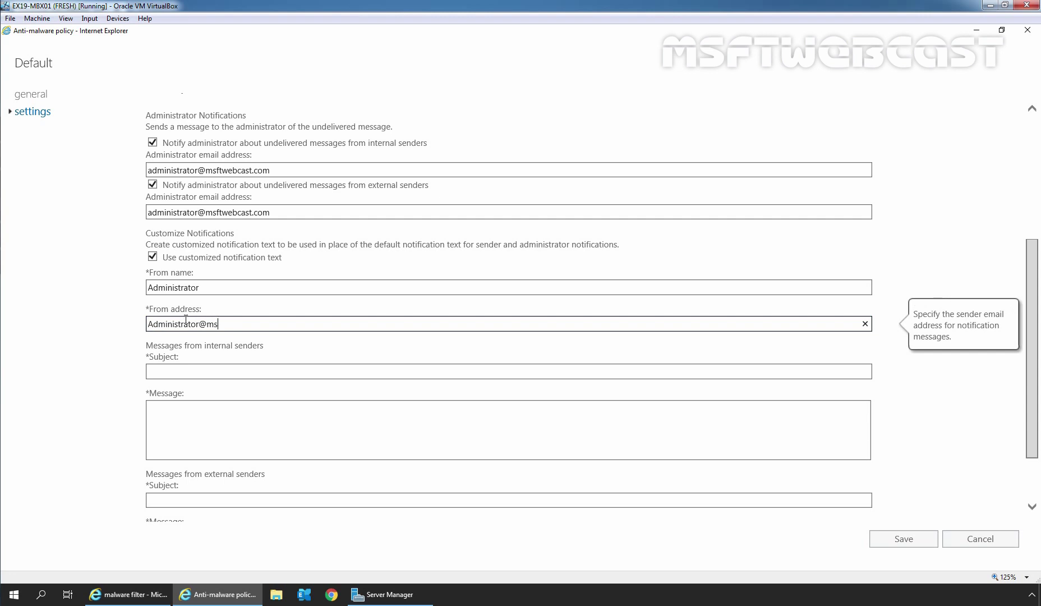
# Step: Set internal notification subject 'Virus has been detected in the Message' and message 'You have sent or received a virus in Email Message.'
pyautogui.click(169, 372)
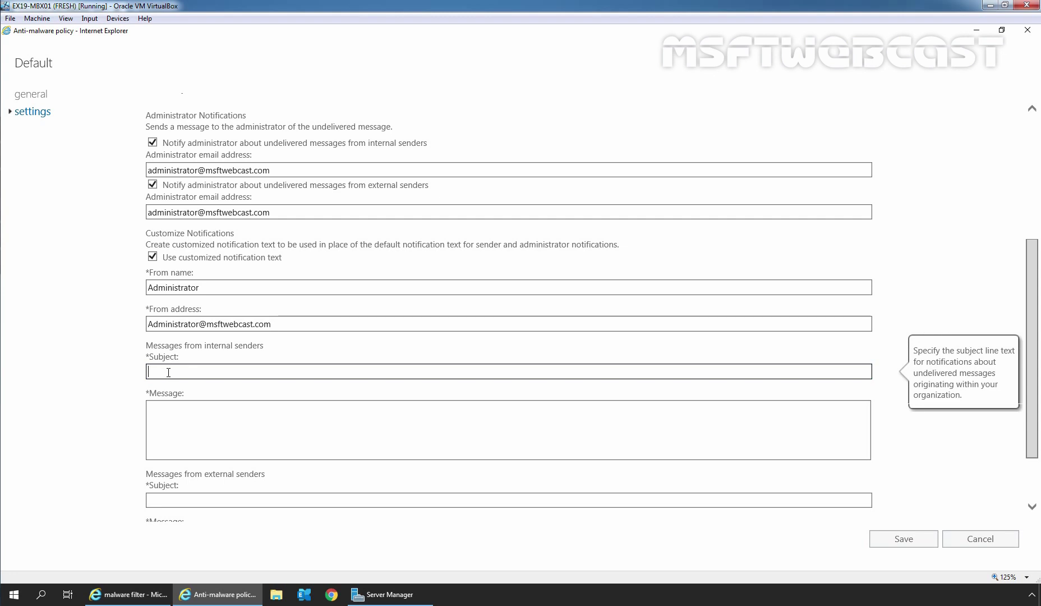
pyautogui.write('Virus has been detected in the Message')
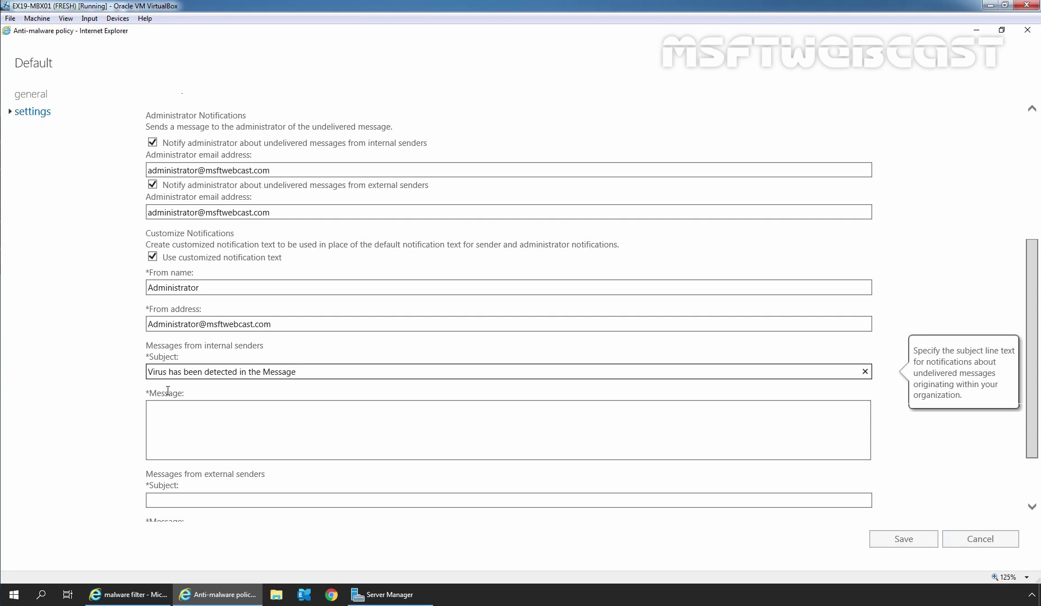
pyautogui.click(177, 414)
pyautogui.write('You have sent or received a virus in Email Message.')
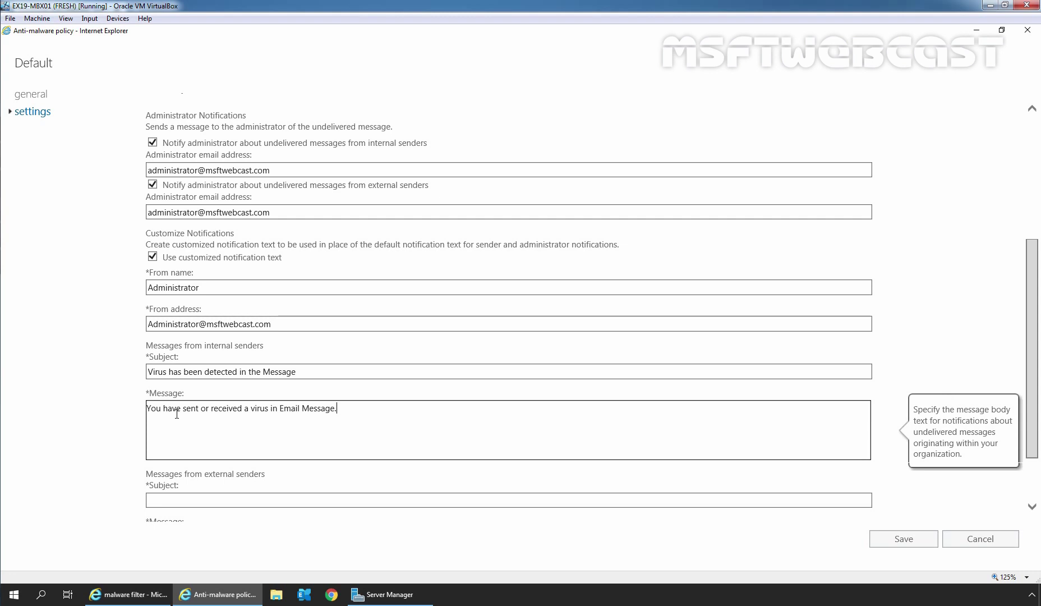
# Step: Copy the internal subject and message into the external sender fields and save the policy
pyautogui.scroll(-2, 188, 414)
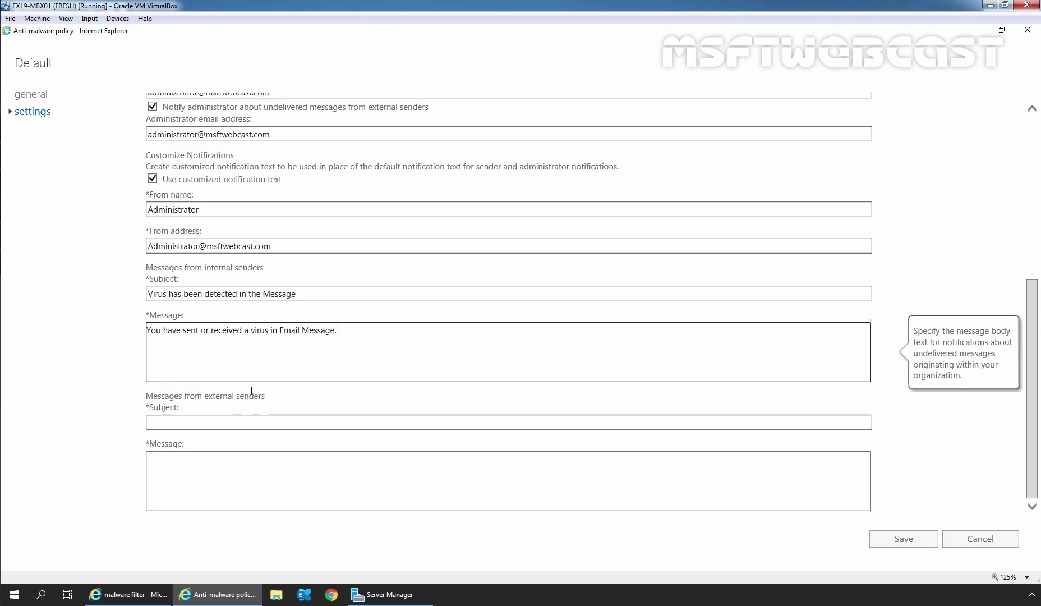
pyautogui.click(229, 422)
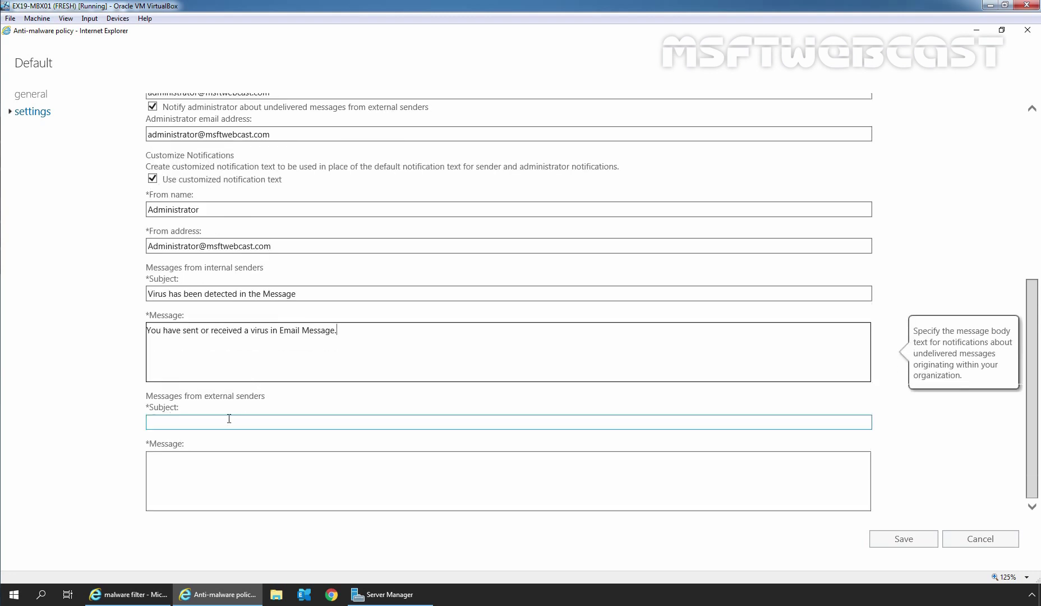
pyautogui.click(194, 420)
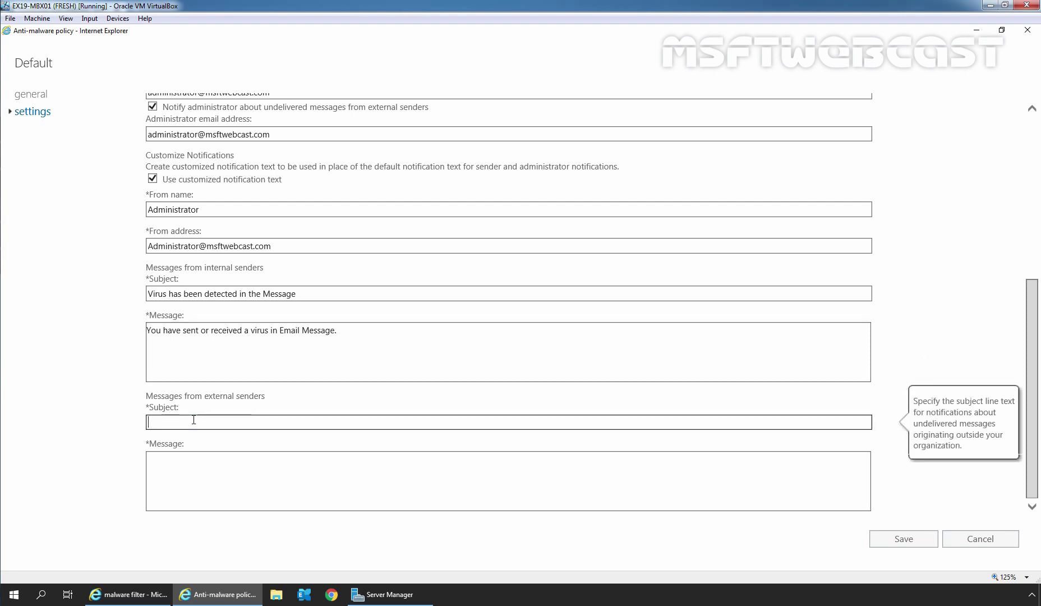
pyautogui.moveTo(301, 295); pyautogui.dragTo(114, 288)
pyautogui.hotkey('ctrl', 'c')
pyautogui.click(225, 423)
pyautogui.hotkey('ctrl', 'v')
pyautogui.moveTo(365, 333); pyautogui.dragTo(102, 337)
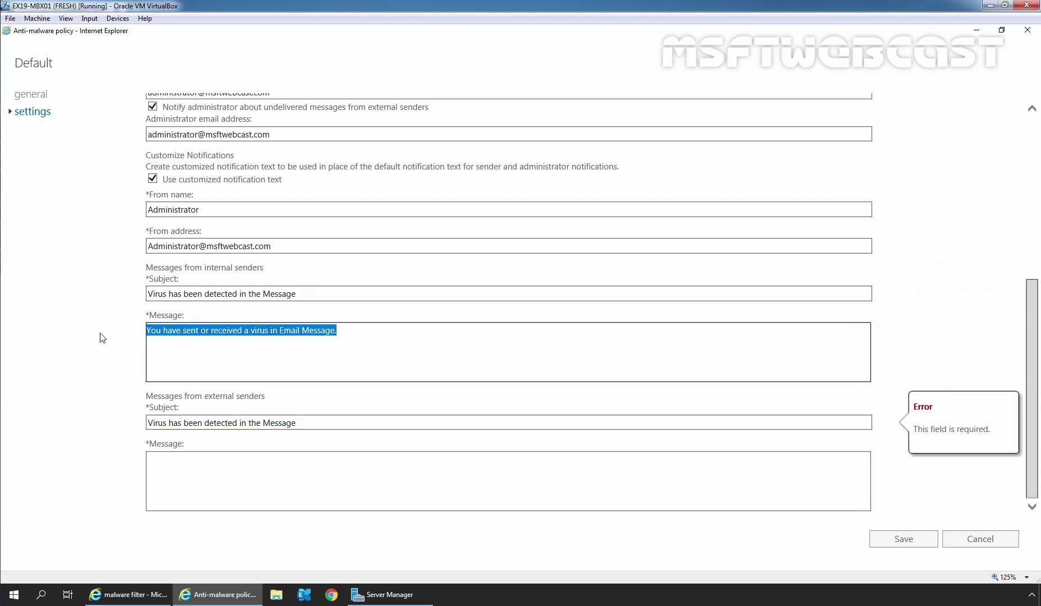
pyautogui.hotkey('ctrl', 'c')
pyautogui.click(220, 474)
pyautogui.hotkey('ctrl', 'v')
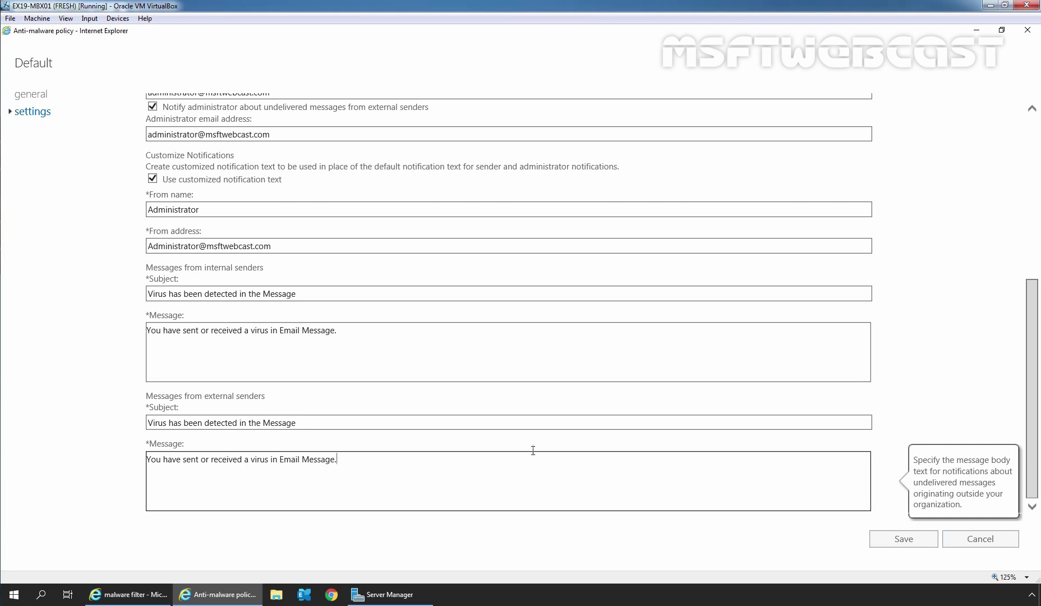
pyautogui.click(897, 540)
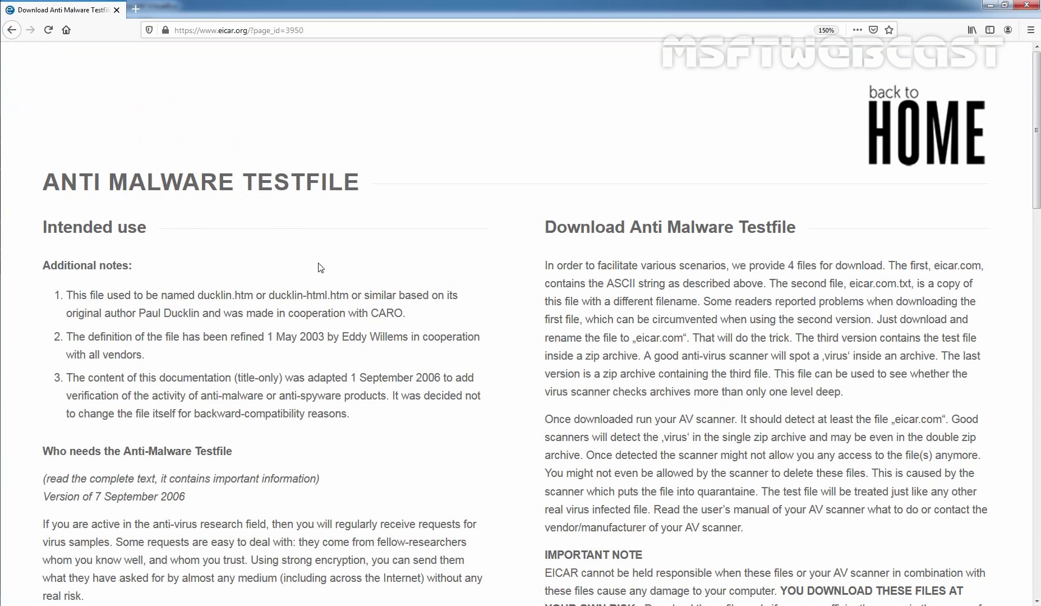
pyautogui.scroll(-8, 321, 268)
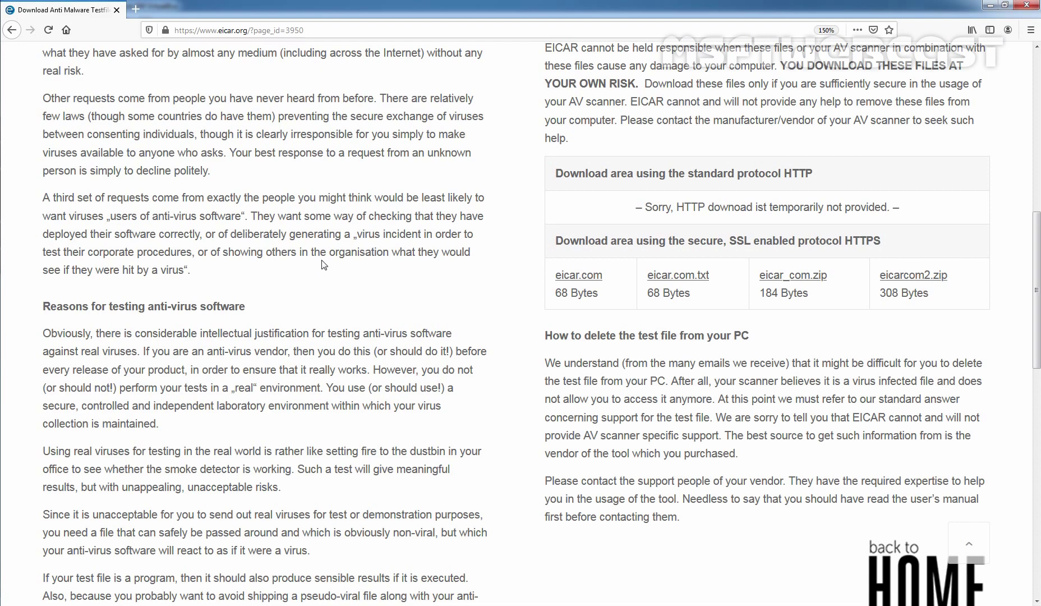
pyautogui.scroll(-12, 325, 264)
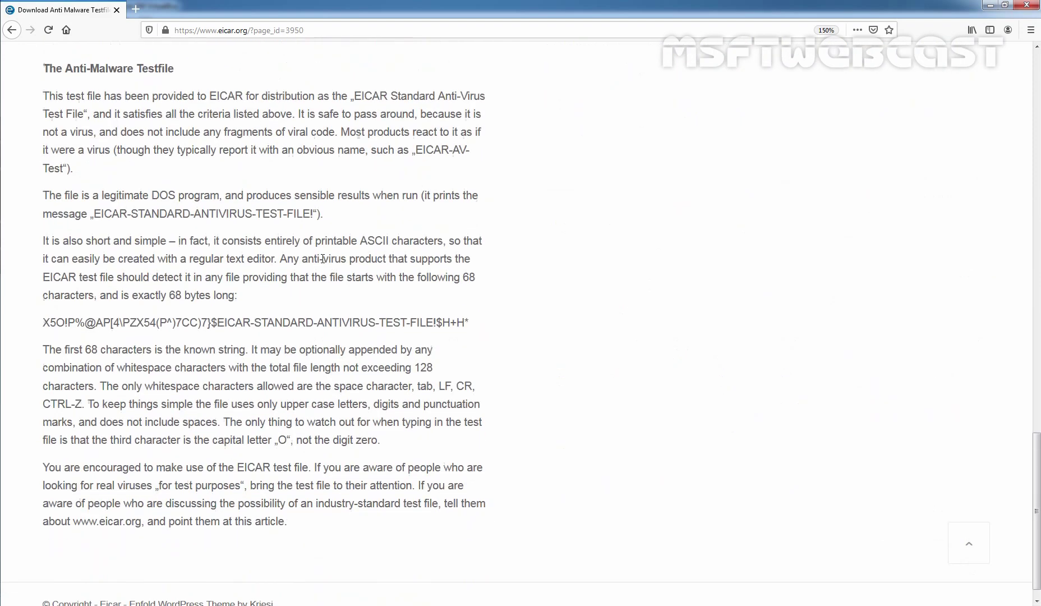
pyautogui.scroll(-1, 323, 259)
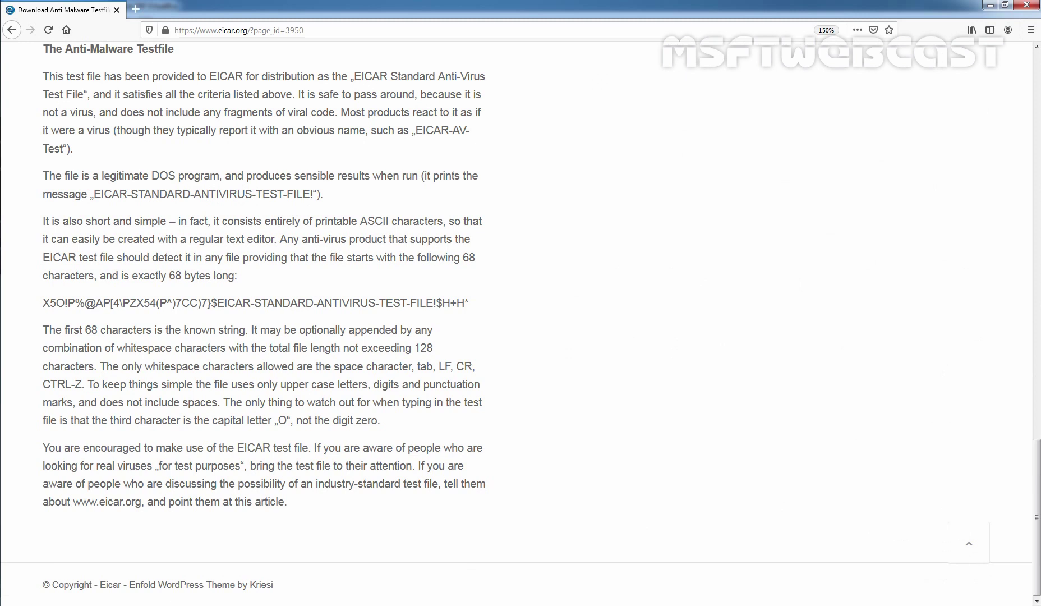
pyautogui.moveTo(165, 274); pyautogui.dragTo(256, 287)
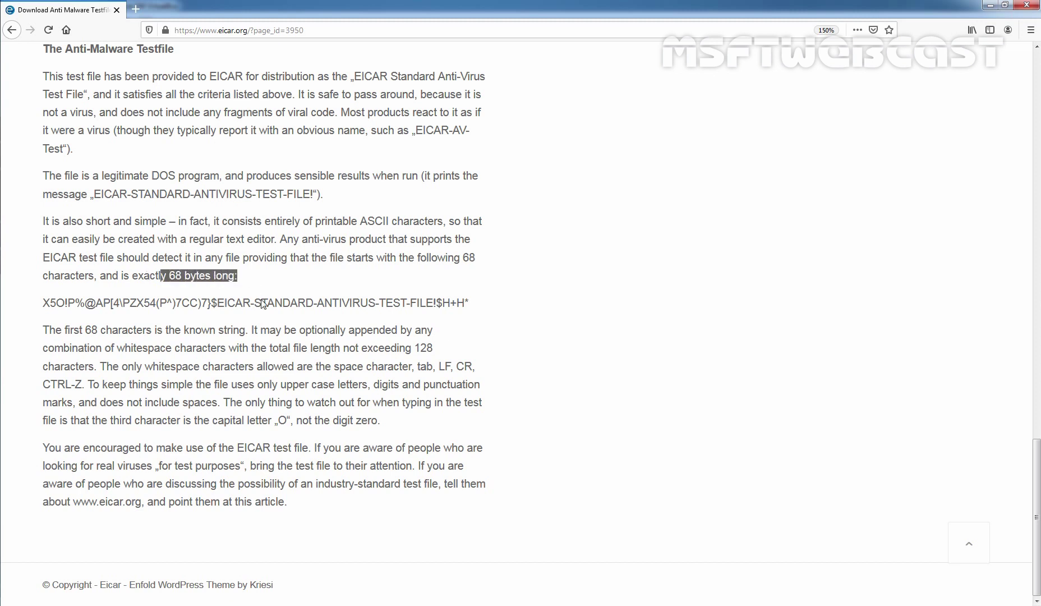
pyautogui.tripleClick(262, 301)
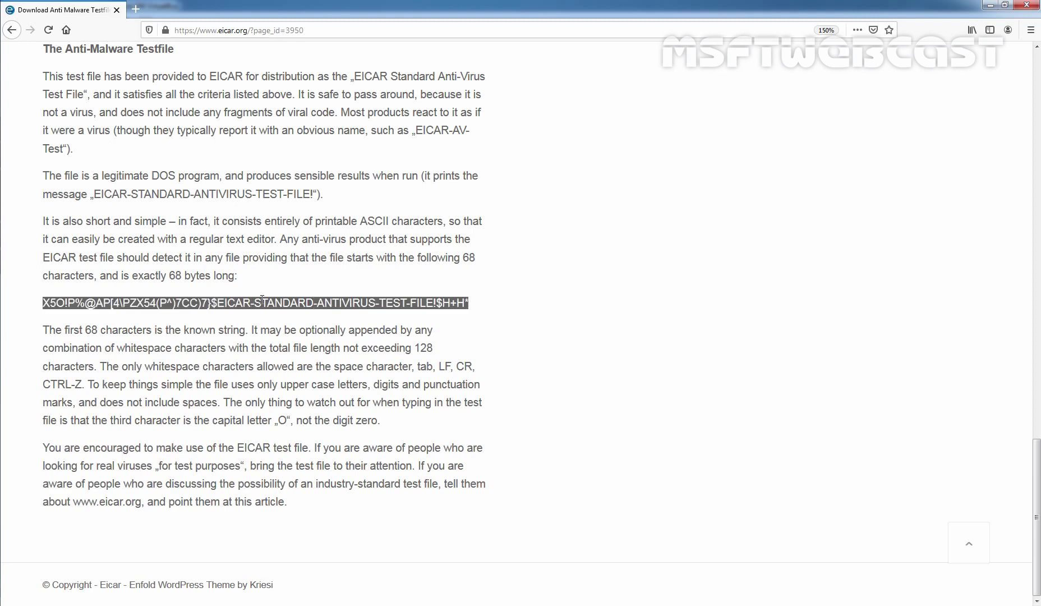
pyautogui.rightClick(262, 298)
pyautogui.click(272, 306)
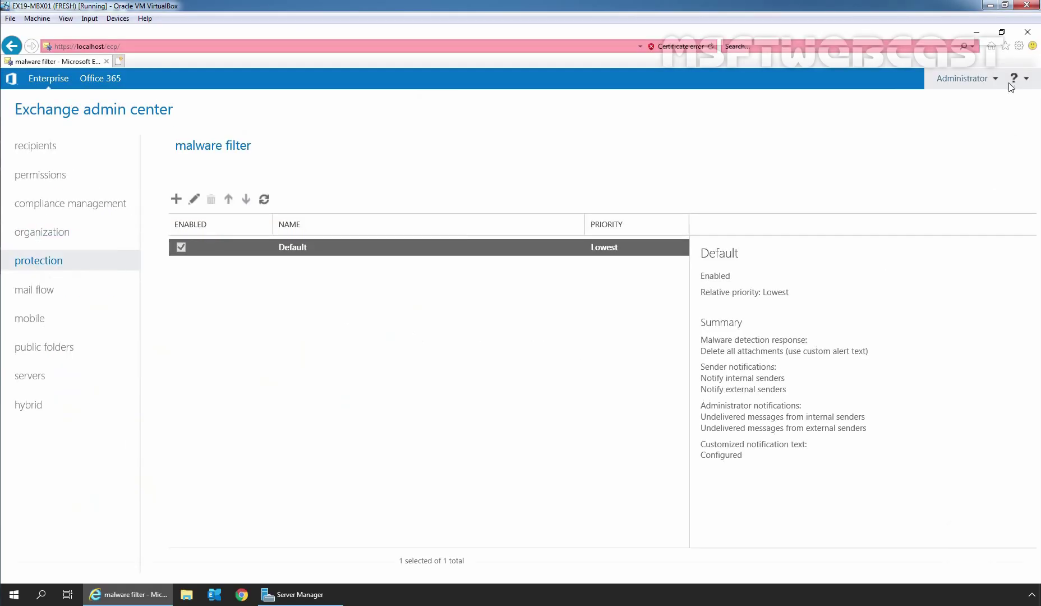
# Step: Minimize the Internet Explorer window showing the malware filter page
pyautogui.click(975, 33)
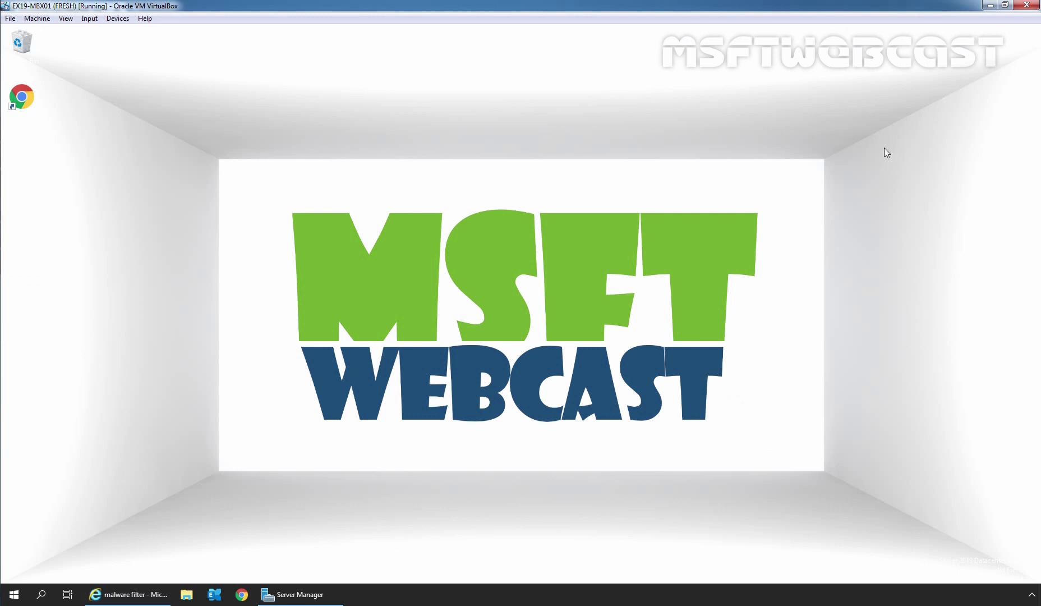
# Step: Open the Virus & threat protection settings in Windows Security via Update & Security
pyautogui.click(14, 595)
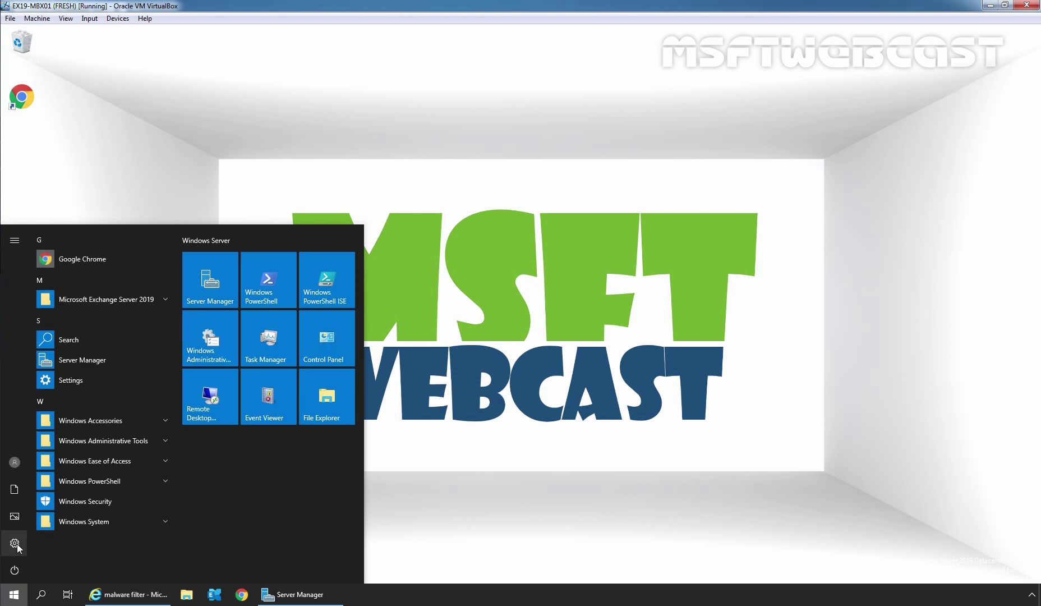
pyautogui.click(15, 543)
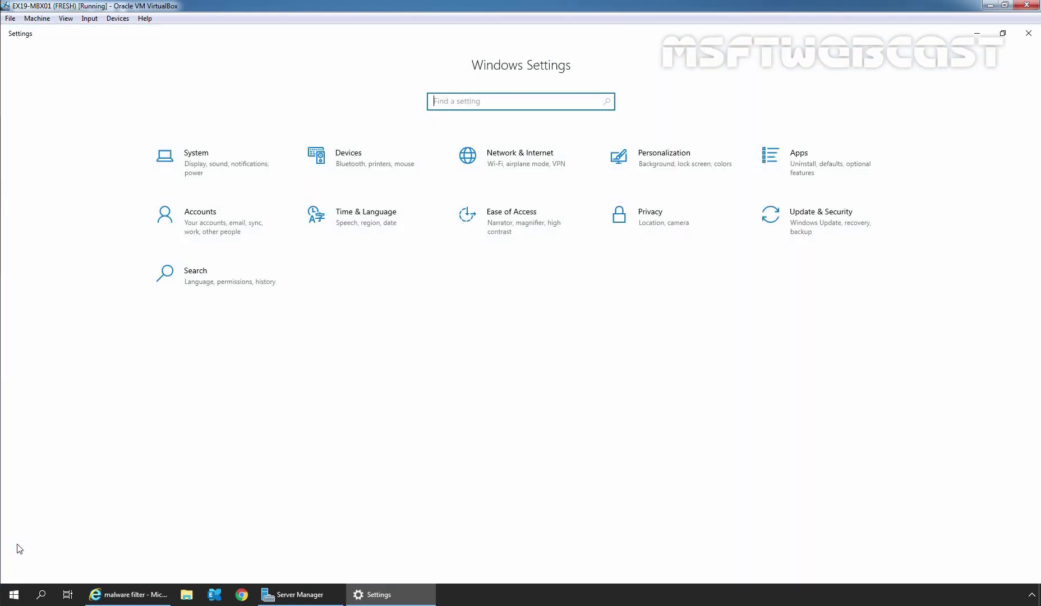
pyautogui.click(813, 228)
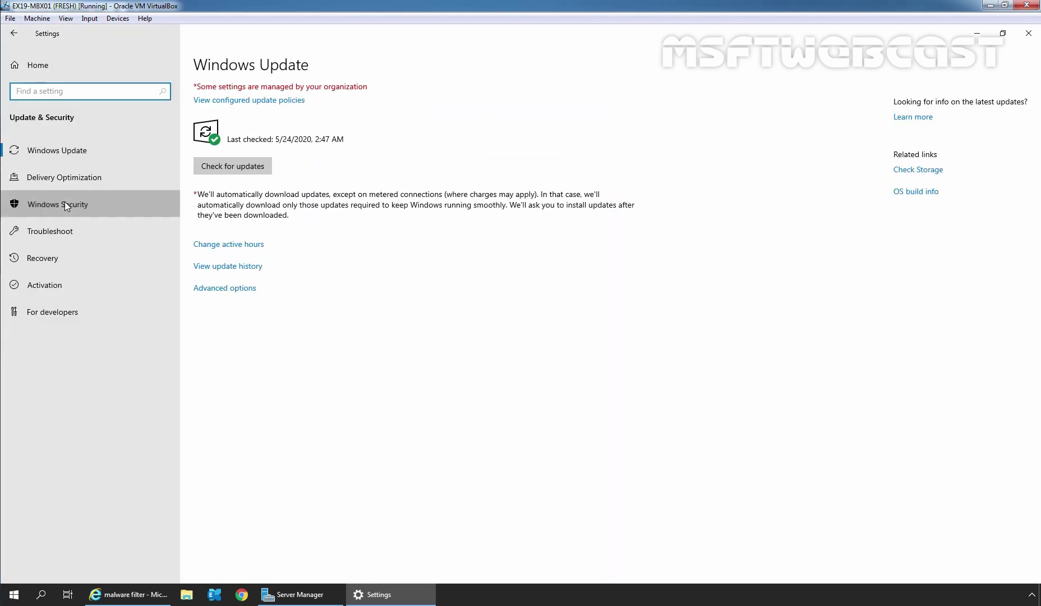
pyautogui.click(65, 205)
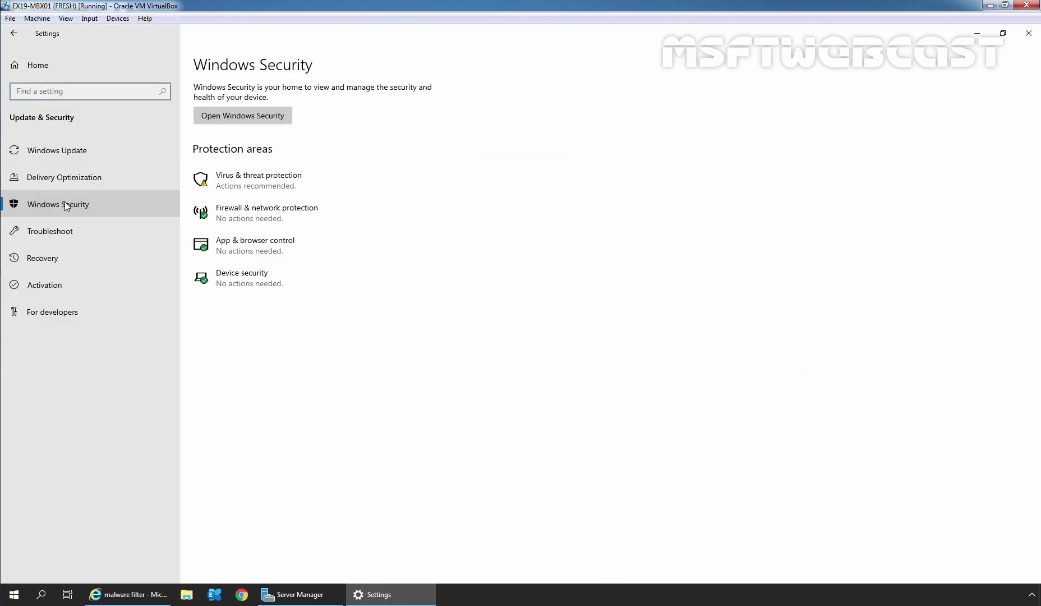
pyautogui.click(256, 185)
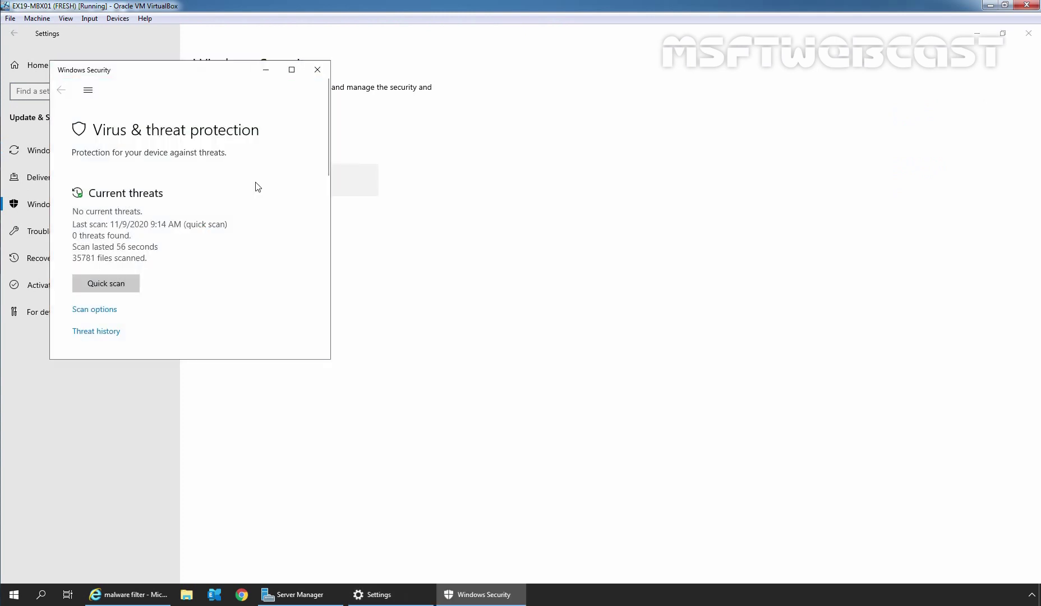
pyautogui.click(292, 69)
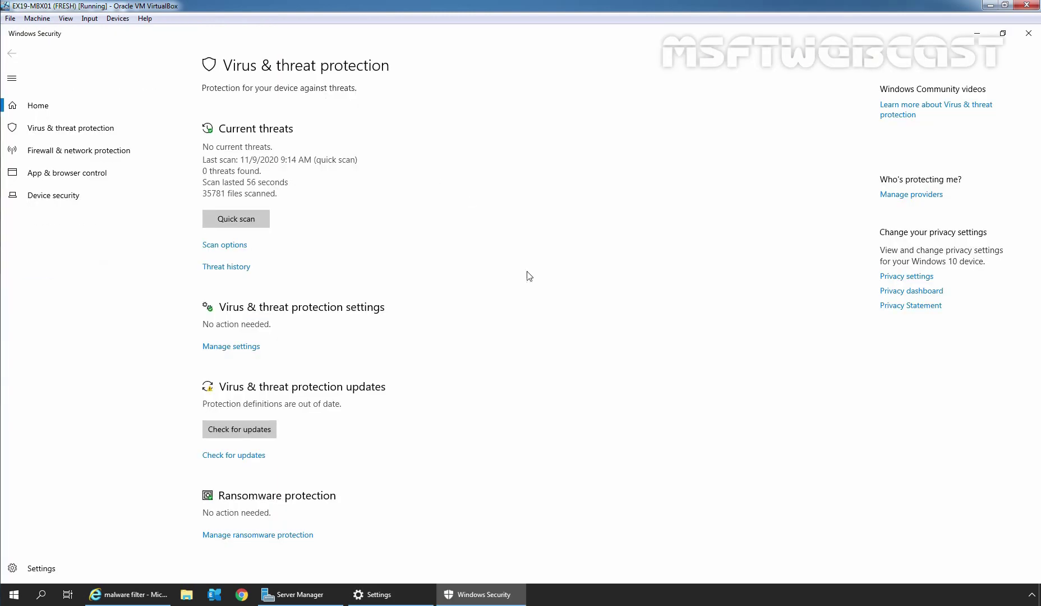
pyautogui.click(231, 349)
# Step: Turn off real-time protection, cloud-delivered protection and automatic sample submission, then close both windows
pyautogui.click(215, 207)
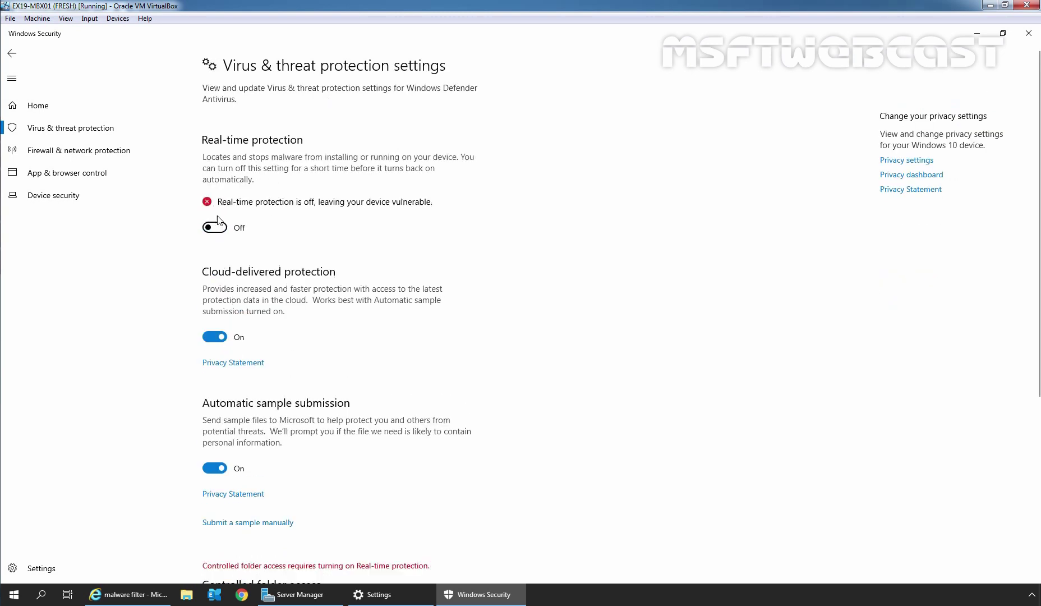
pyautogui.click(217, 338)
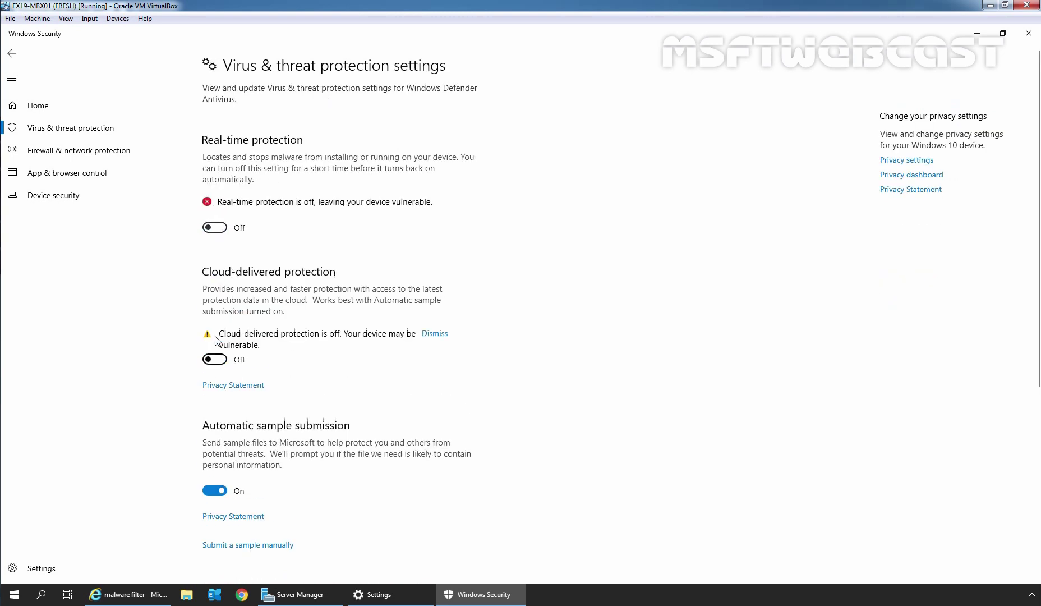
pyautogui.click(240, 490)
pyautogui.scroll(-5, 698, 368)
pyautogui.scroll(5, 708, 366)
pyautogui.click(1028, 33)
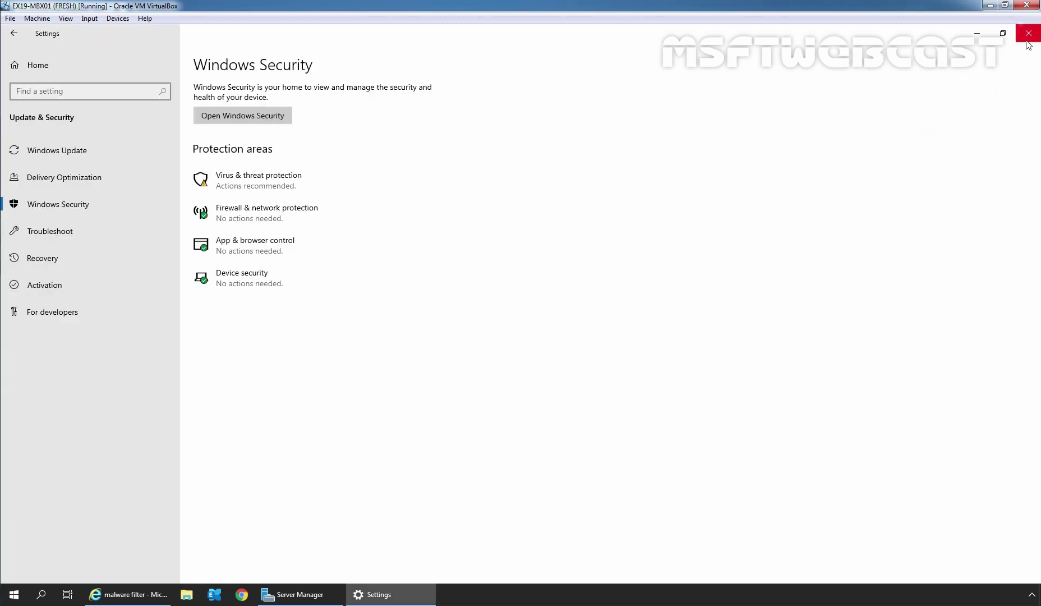
pyautogui.click(1028, 33)
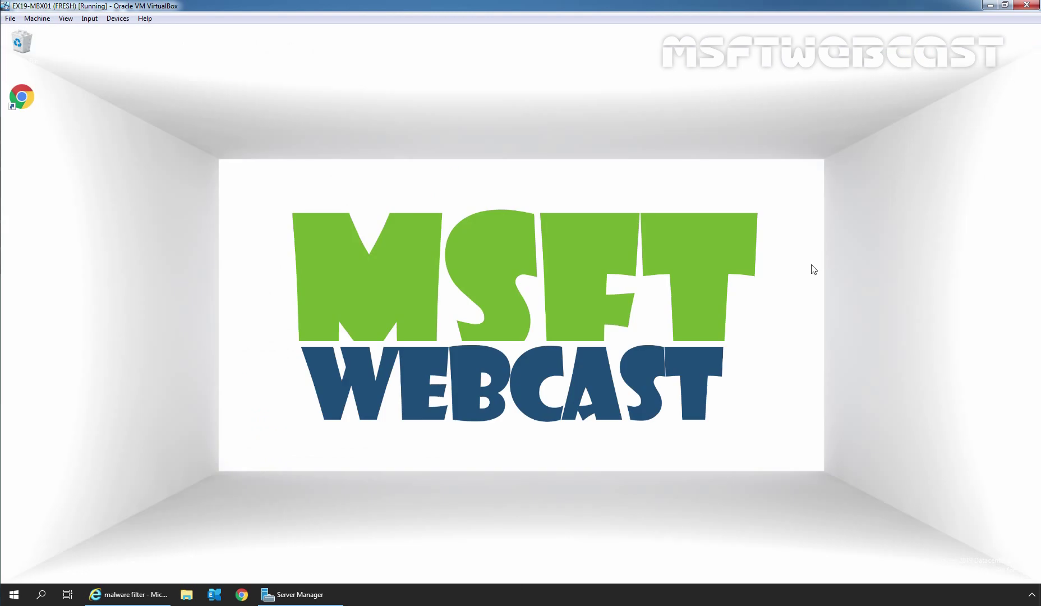
# Step: Launch Notepad from the Run dialog and paste the EICAR test string into the new document
pyautogui.press('super+r')
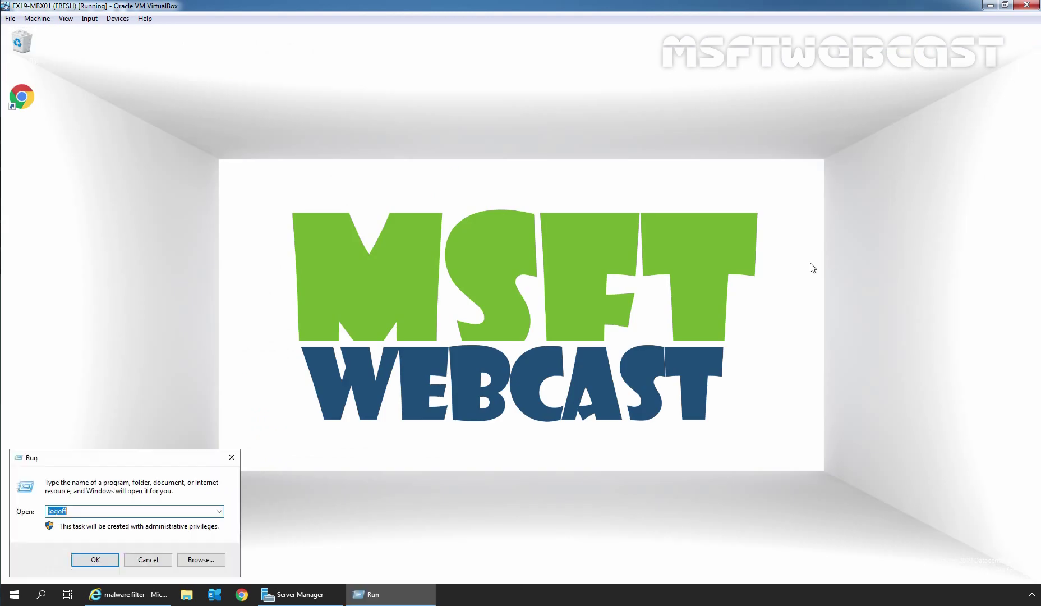
pyautogui.write('note')
pyautogui.press('Down')
pyautogui.press('Return')
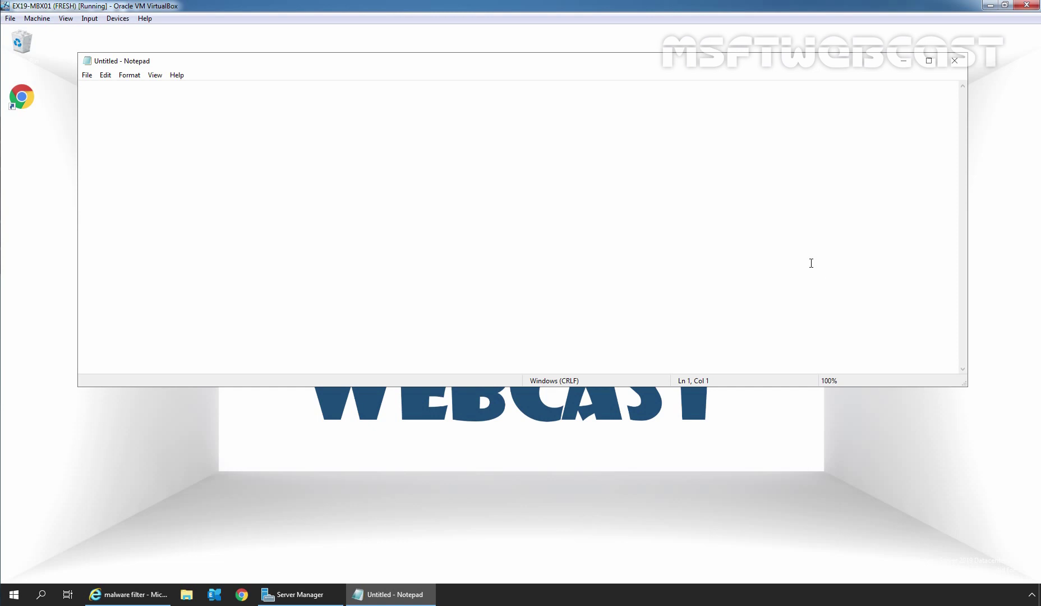
pyautogui.hotkey('ctrl', 'v')
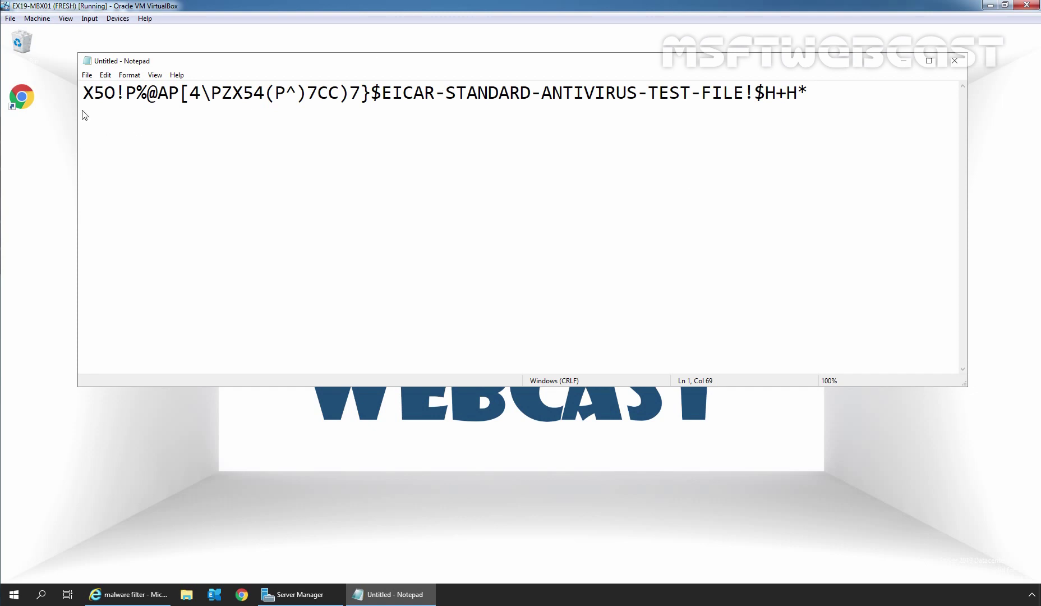
# Step: Save the Notepad text as test.txt on the Desktop, then close Notepad
pyautogui.click(88, 77)
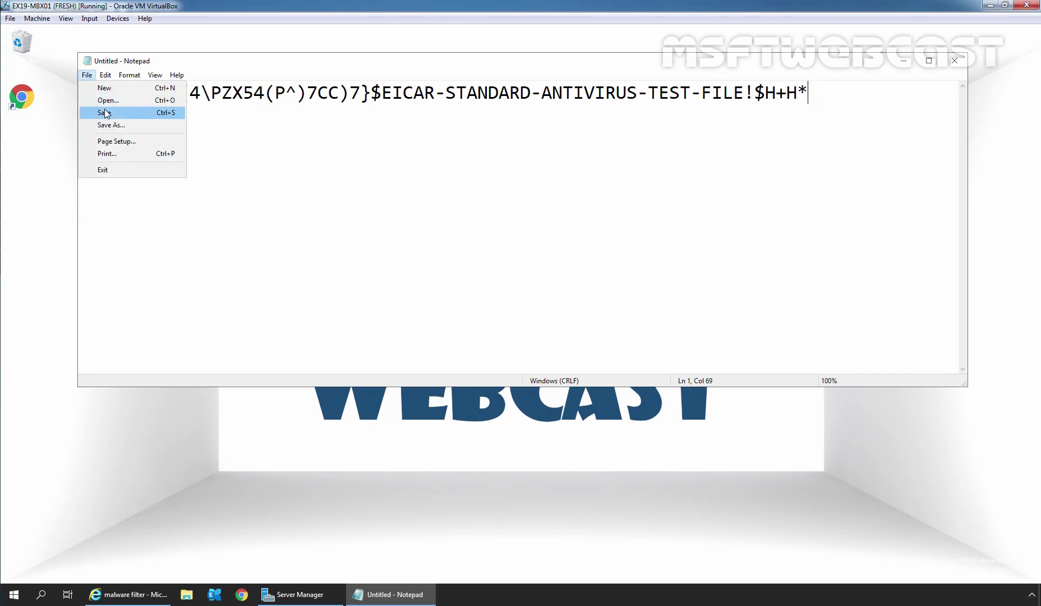
pyautogui.click(110, 125)
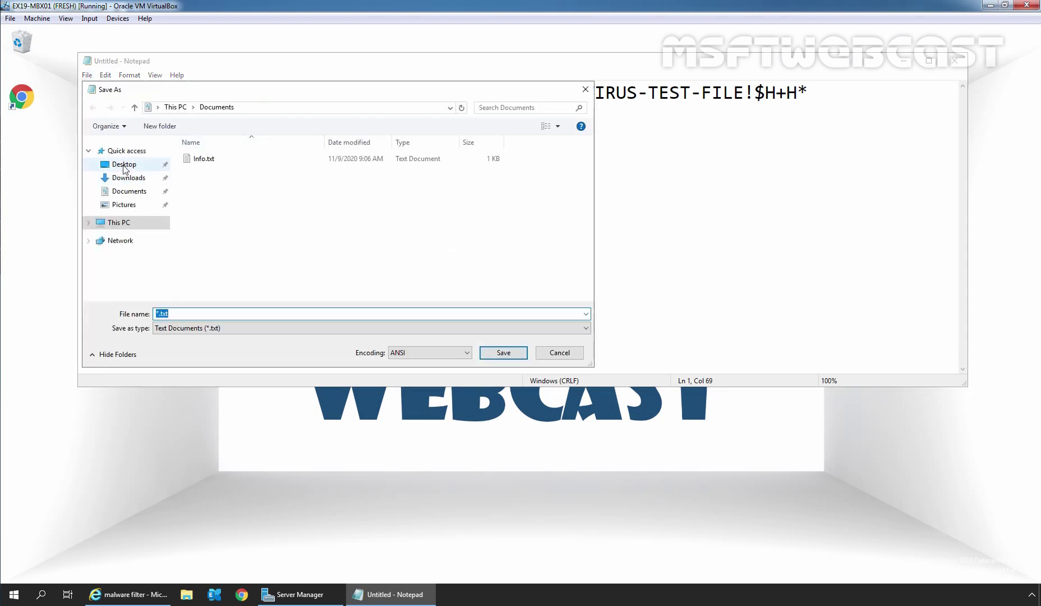
pyautogui.click(124, 164)
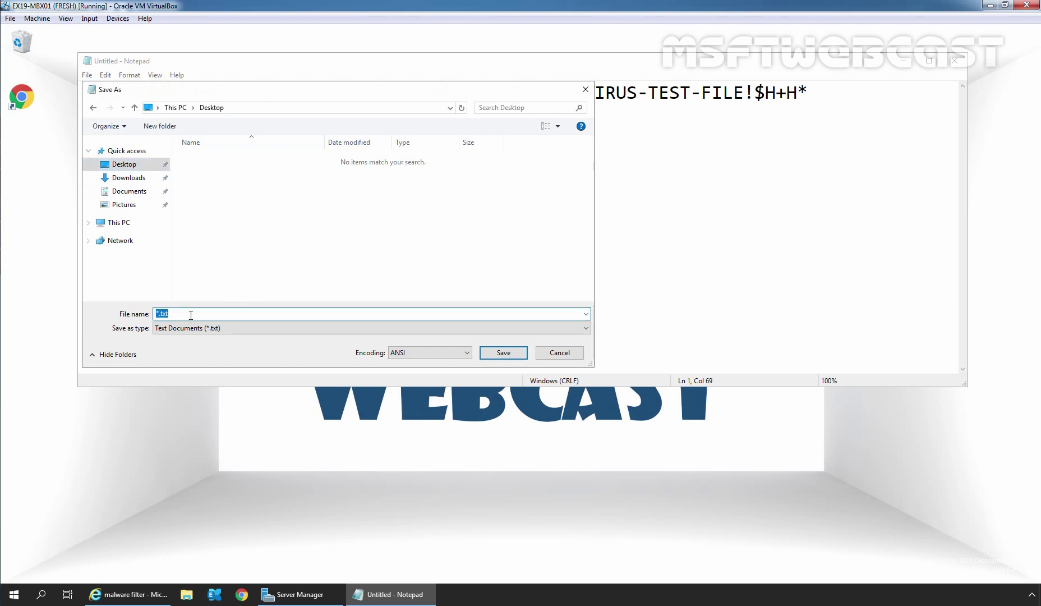
pyautogui.press('Home')
pyautogui.write('test')
pyautogui.press('Delete')
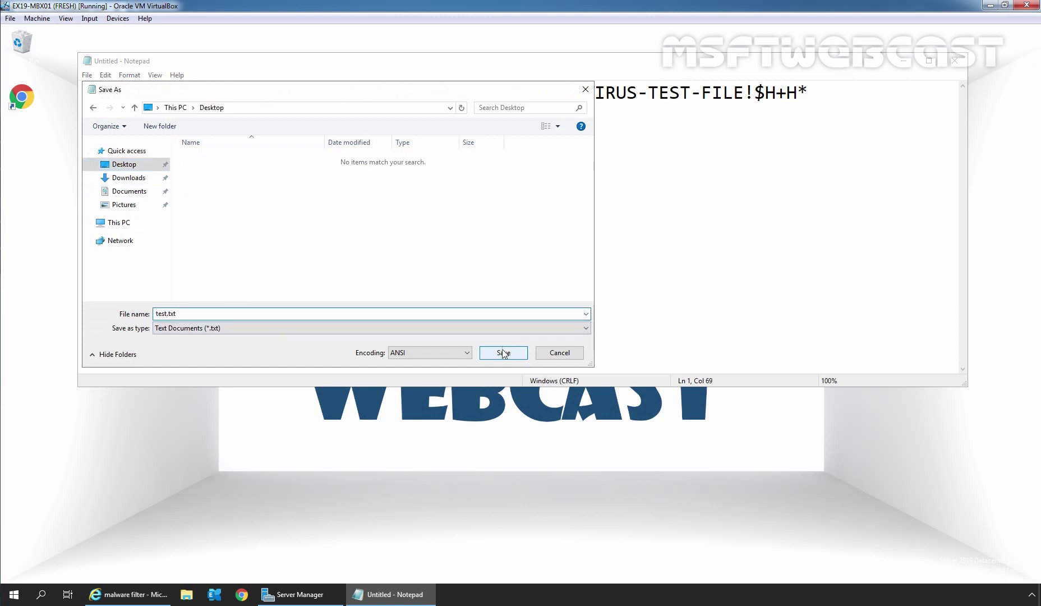
pyautogui.click(504, 353)
pyautogui.click(957, 65)
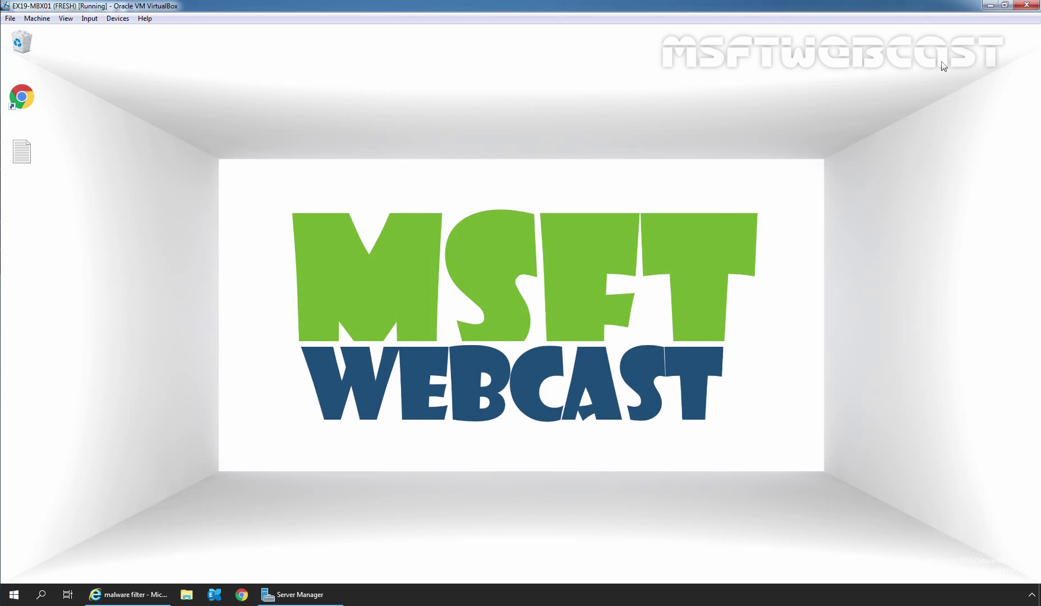
# Step: In Chrome, load the suggested Outlook web address and sign in with the account password
pyautogui.click(246, 598)
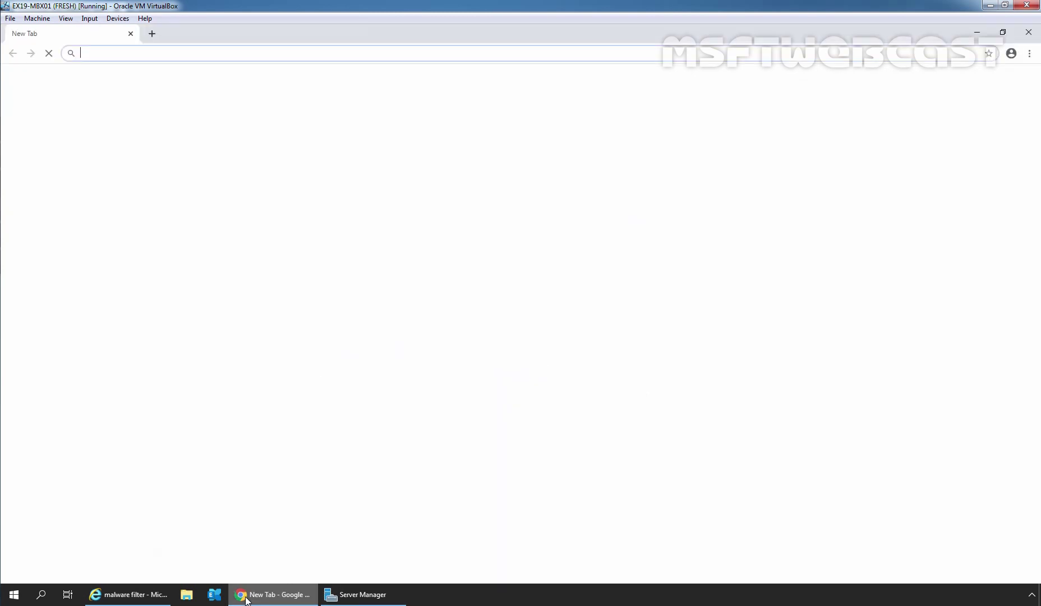
pyautogui.write('h')
pyautogui.press('Right')
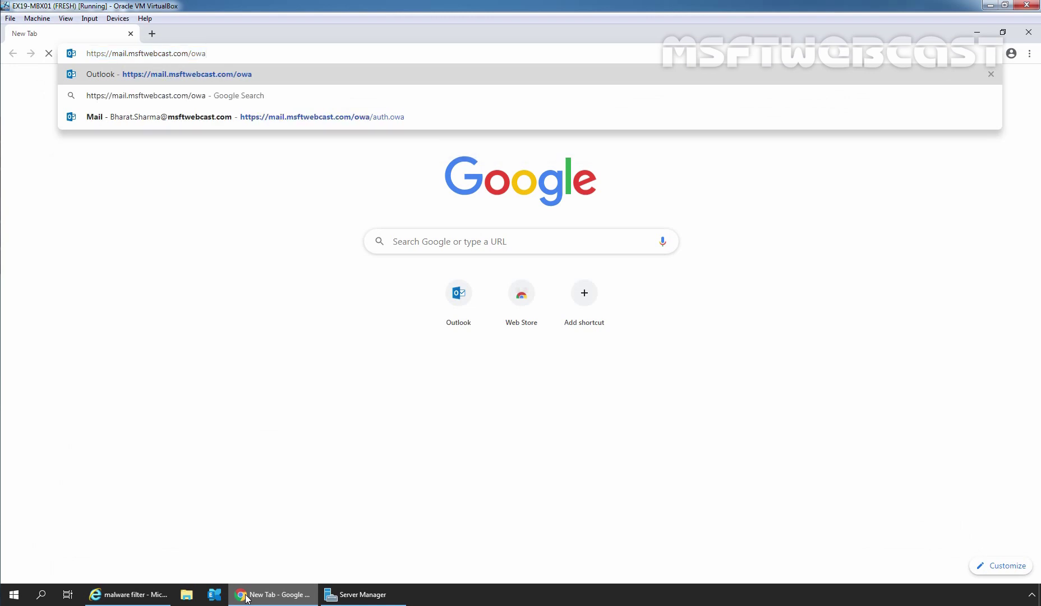
pyautogui.press('Return')
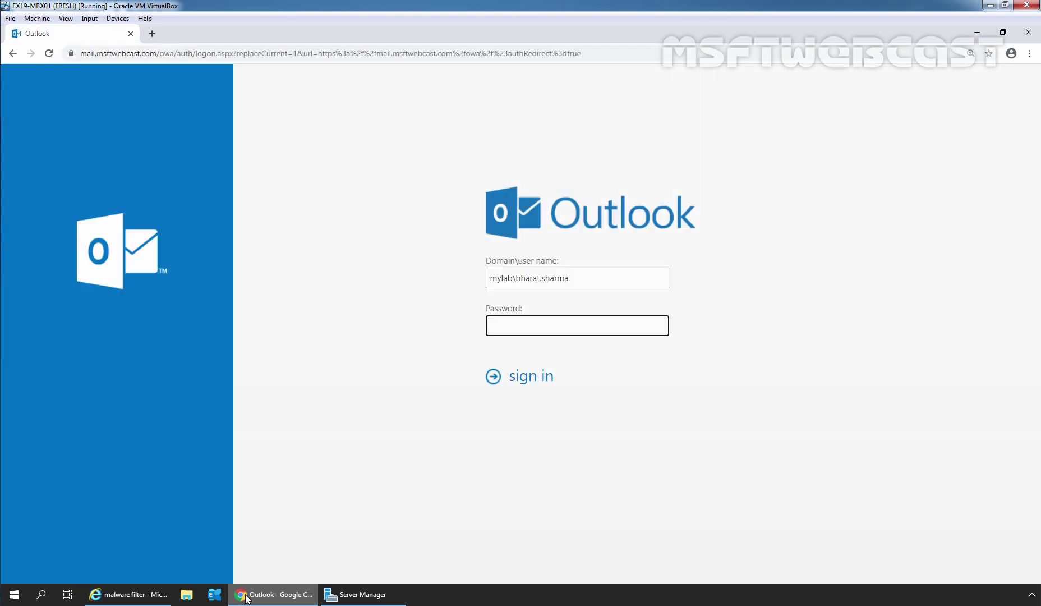
pyautogui.press('Return')
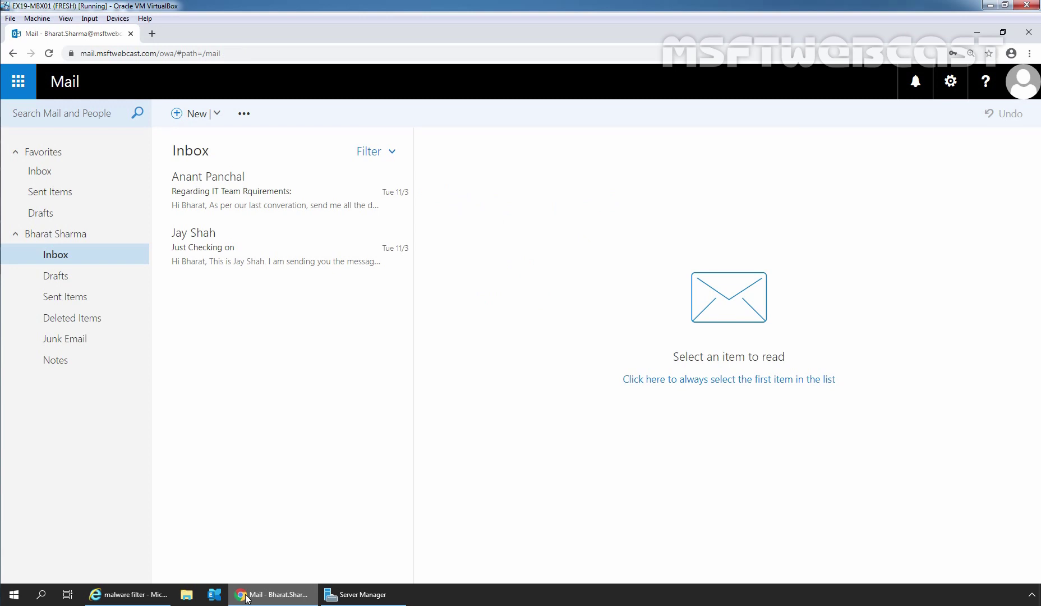
# Step: Start a new email to the colleague found in the directory, with subject 'Test Anti-Malware Policy'
pyautogui.click(193, 115)
pyautogui.click(568, 160)
pyautogui.write('anan')
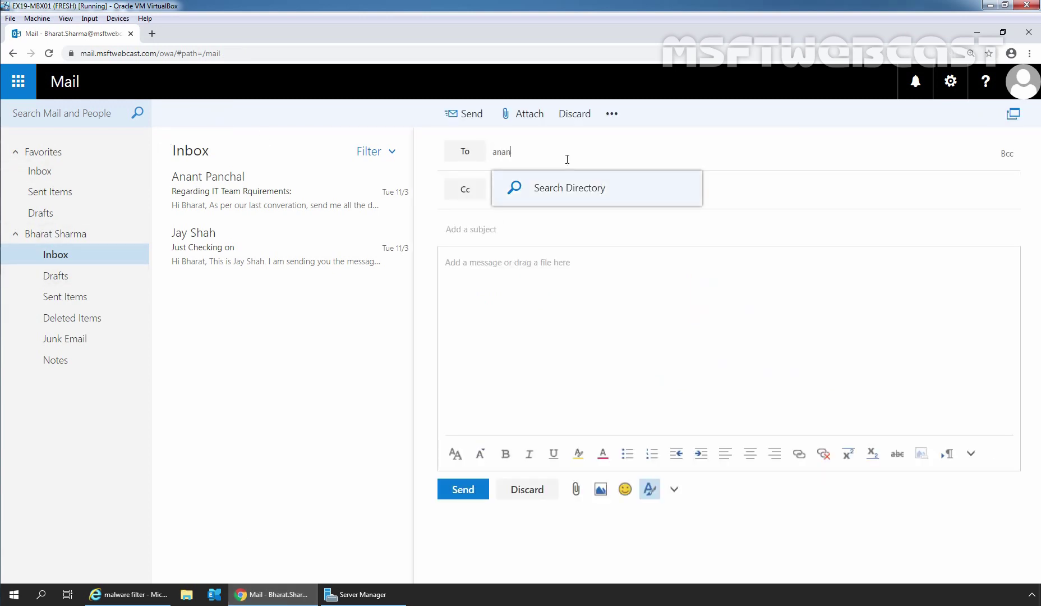
pyautogui.click(565, 187)
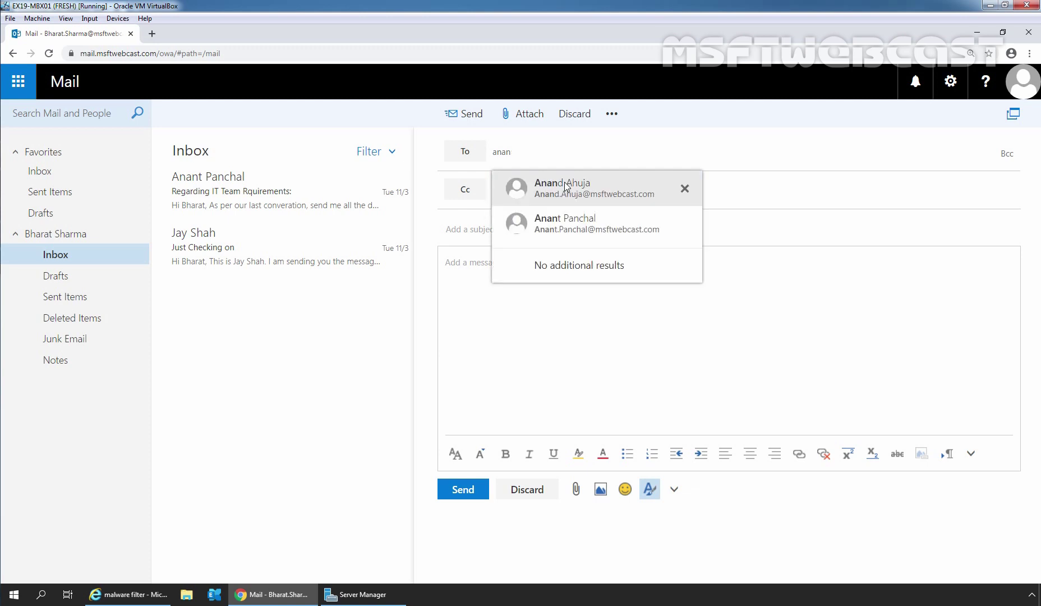
pyautogui.click(569, 218)
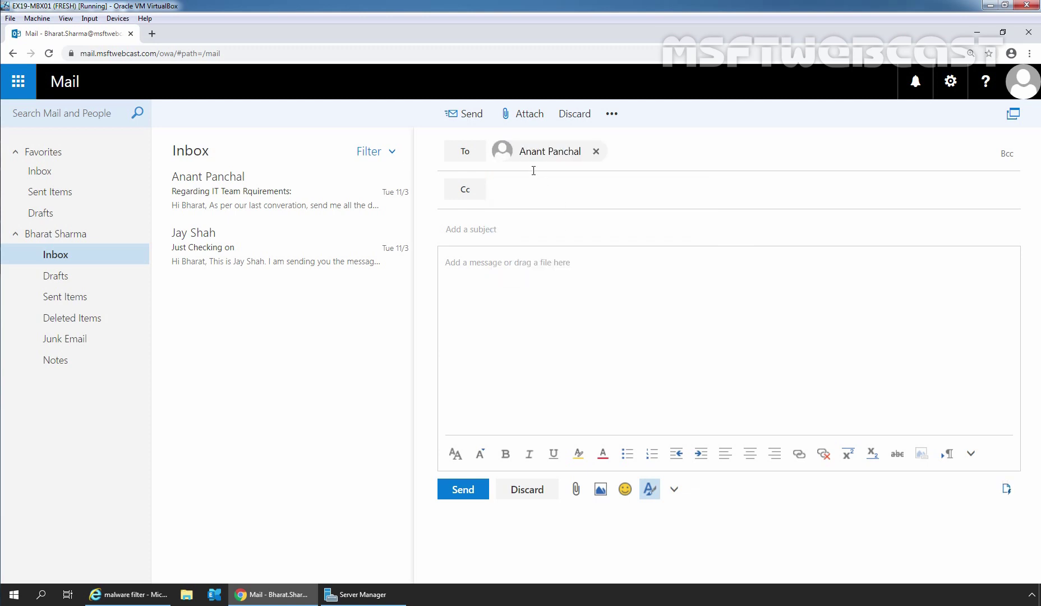
pyautogui.click(495, 232)
pyautogui.write('Test Anti-Malware Policy')
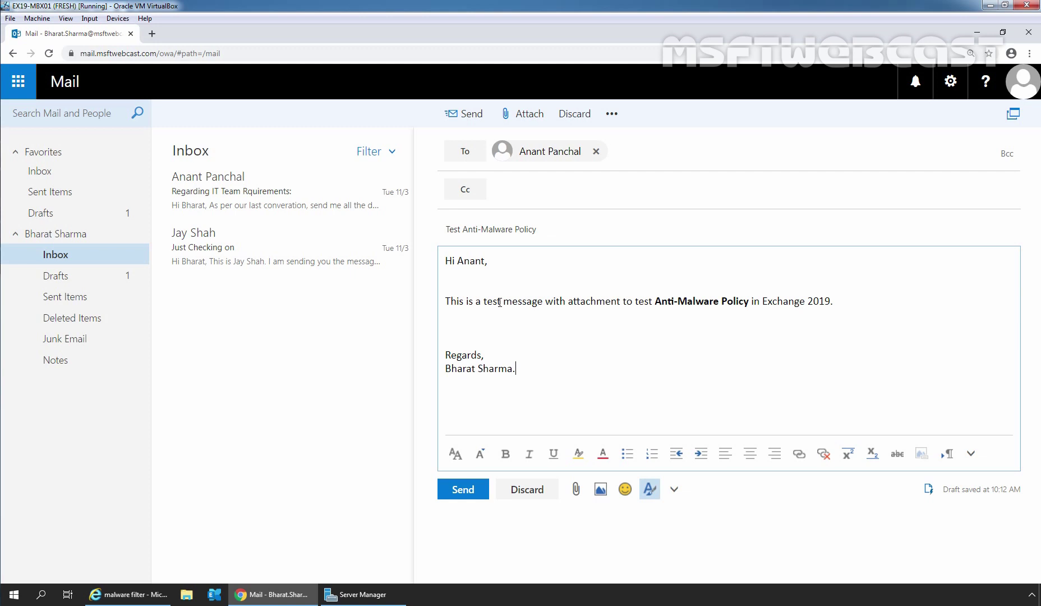
# Step: Attach test.txt from the Desktop and send the message
pyautogui.click(532, 116)
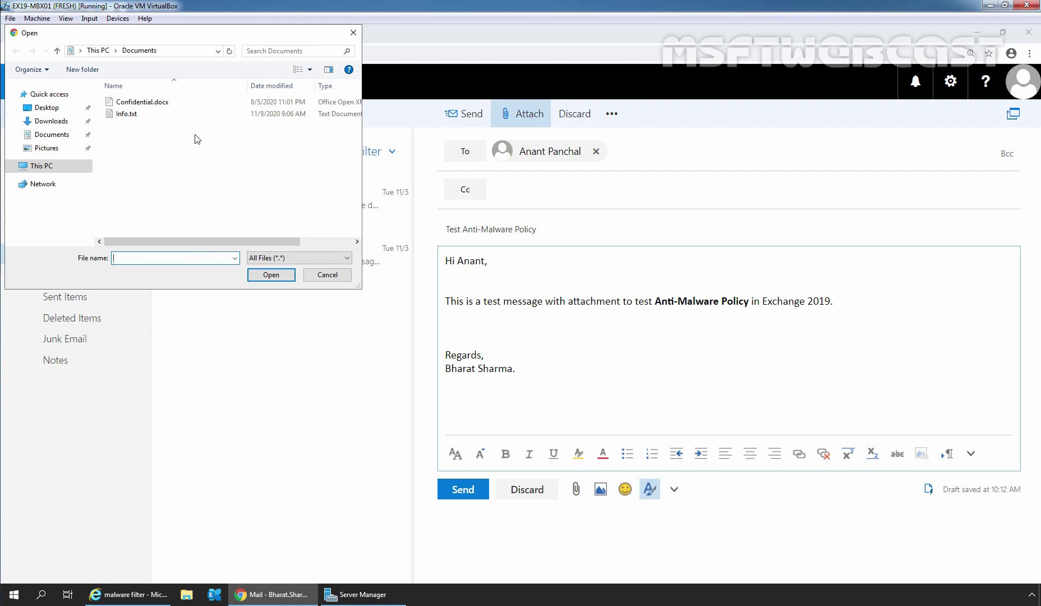
pyautogui.click(42, 109)
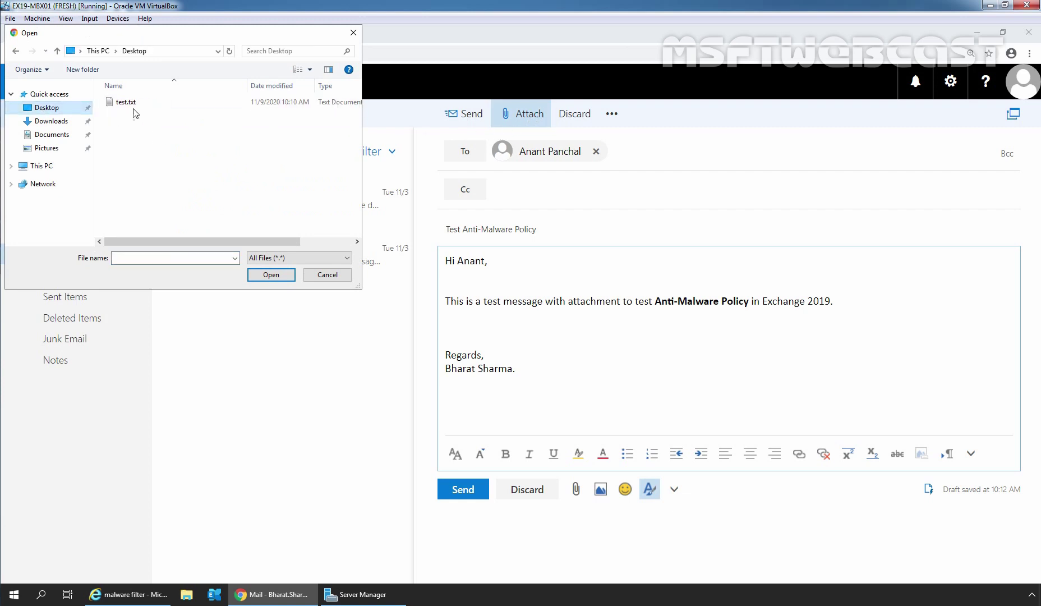
pyautogui.click(135, 107)
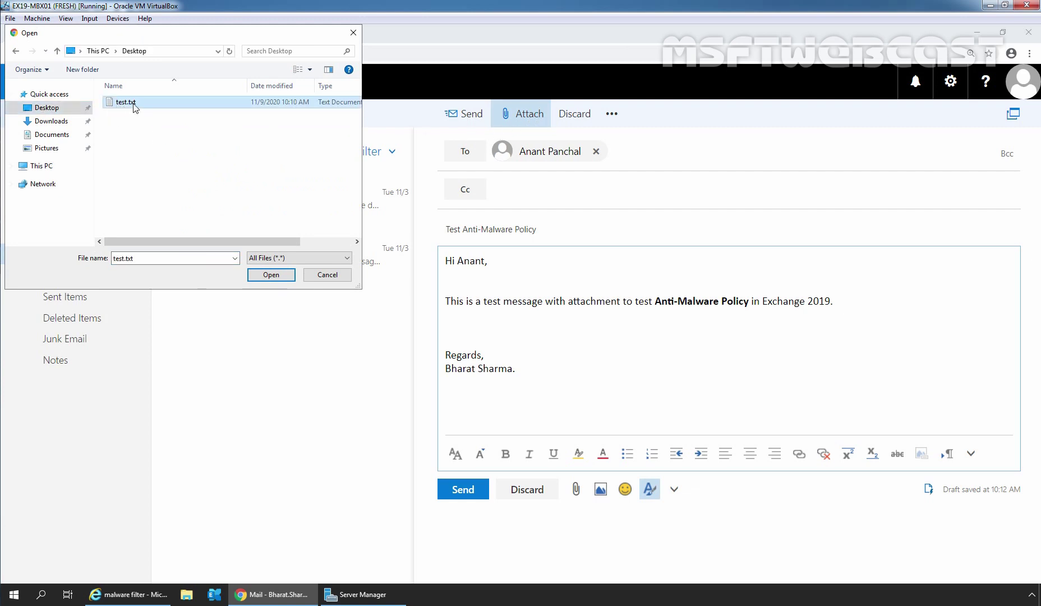
pyautogui.doubleClick(135, 106)
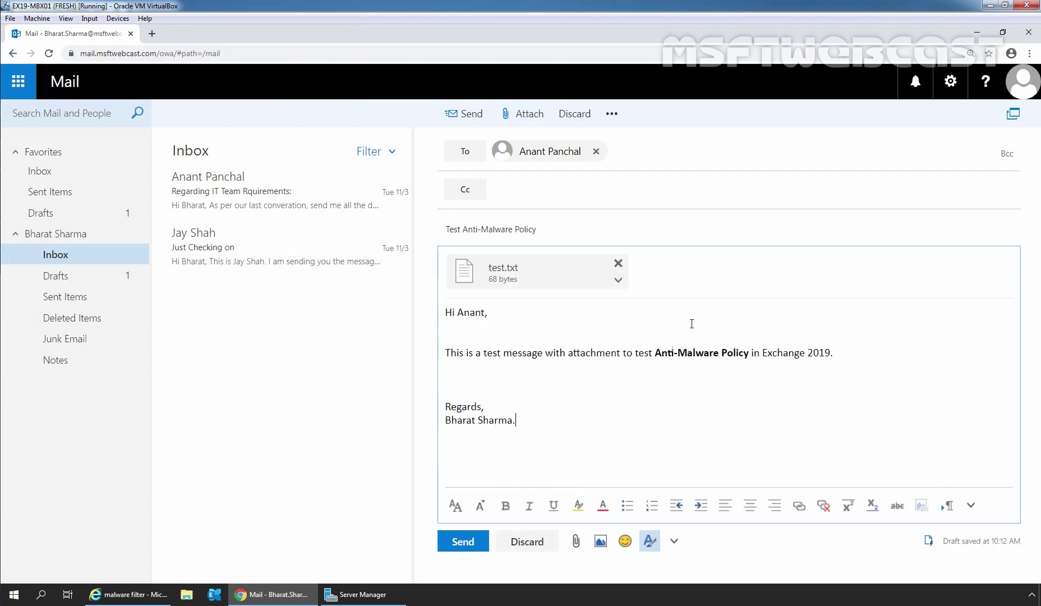
pyautogui.click(463, 541)
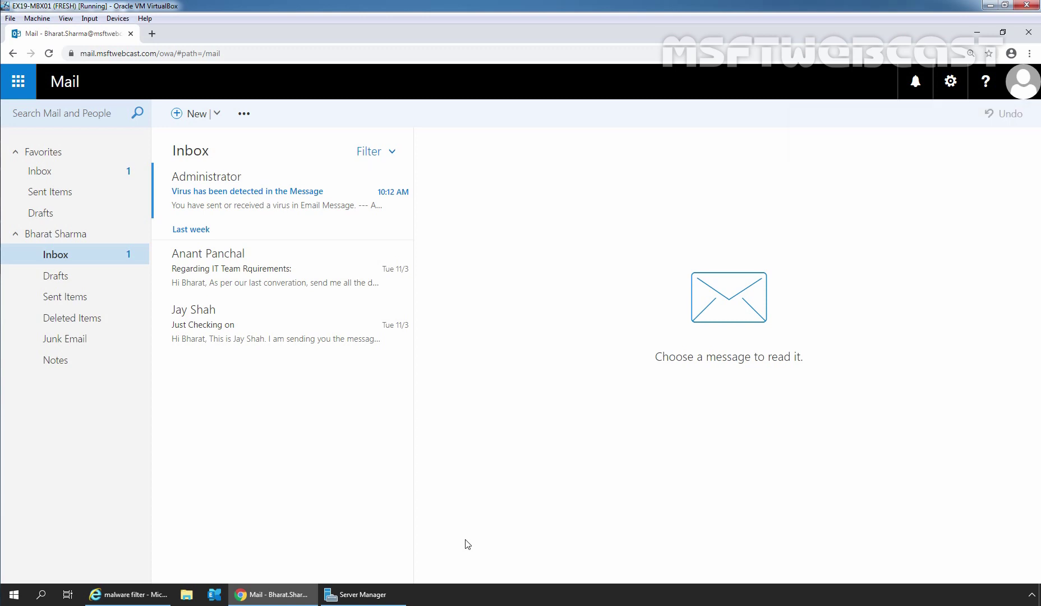
# Step: Read the Administrator virus notice, highlight test.txt detected as DOS/EICAR_Test_File, and show account options
pyautogui.click(220, 204)
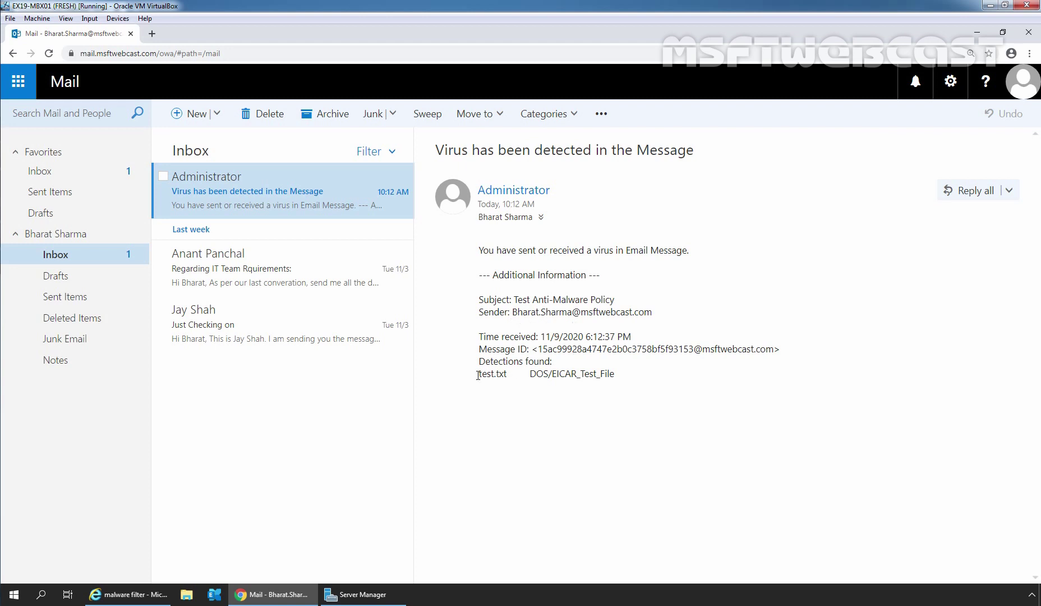
pyautogui.moveTo(480, 375); pyautogui.dragTo(617, 374)
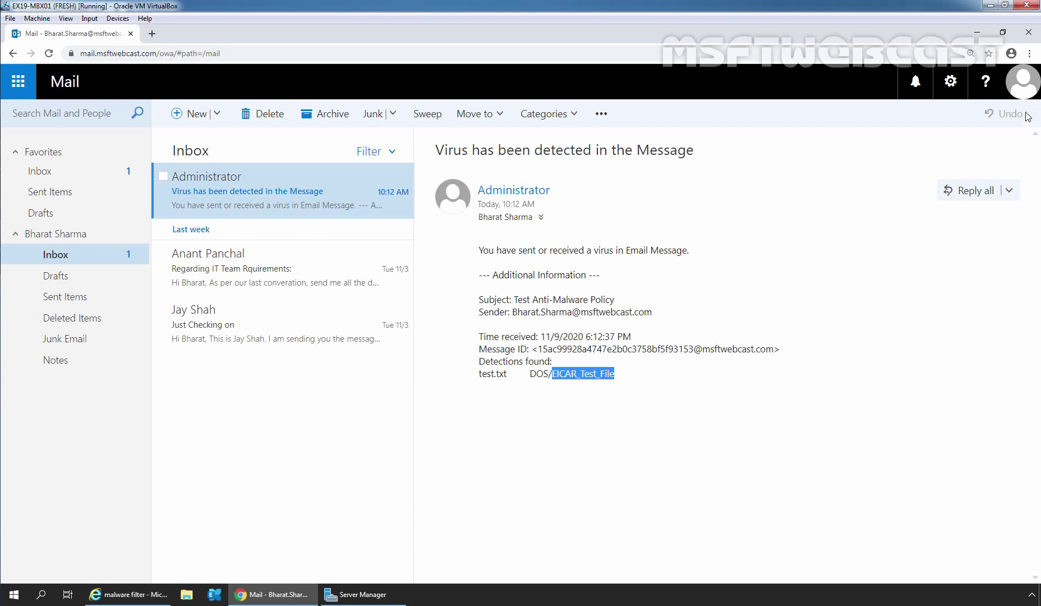
pyautogui.click(1020, 95)
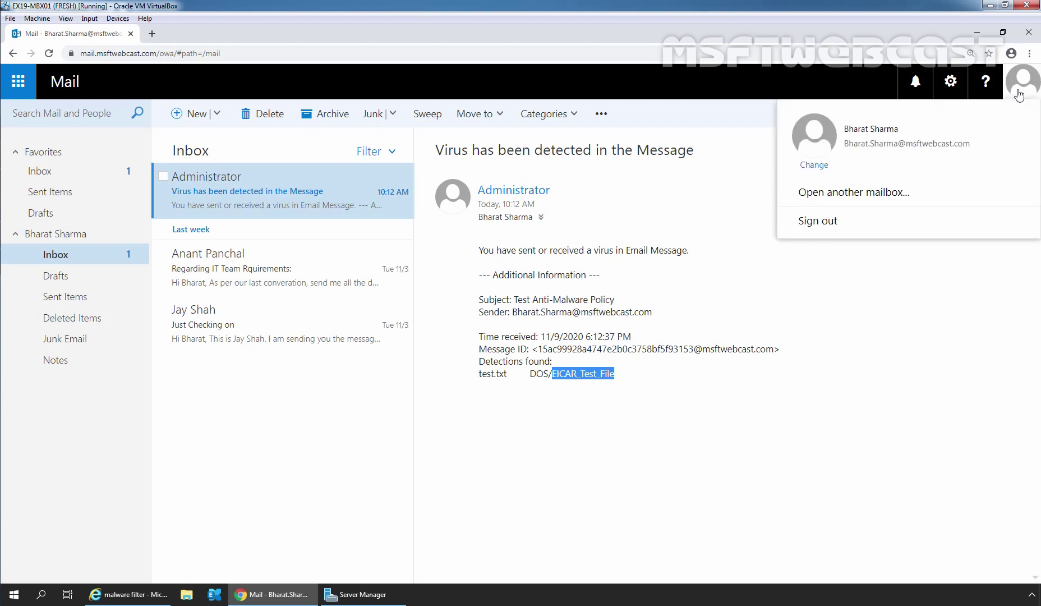
# Step: Sign out, then sign in with the recipient colleague's user name and account password
pyautogui.click(845, 229)
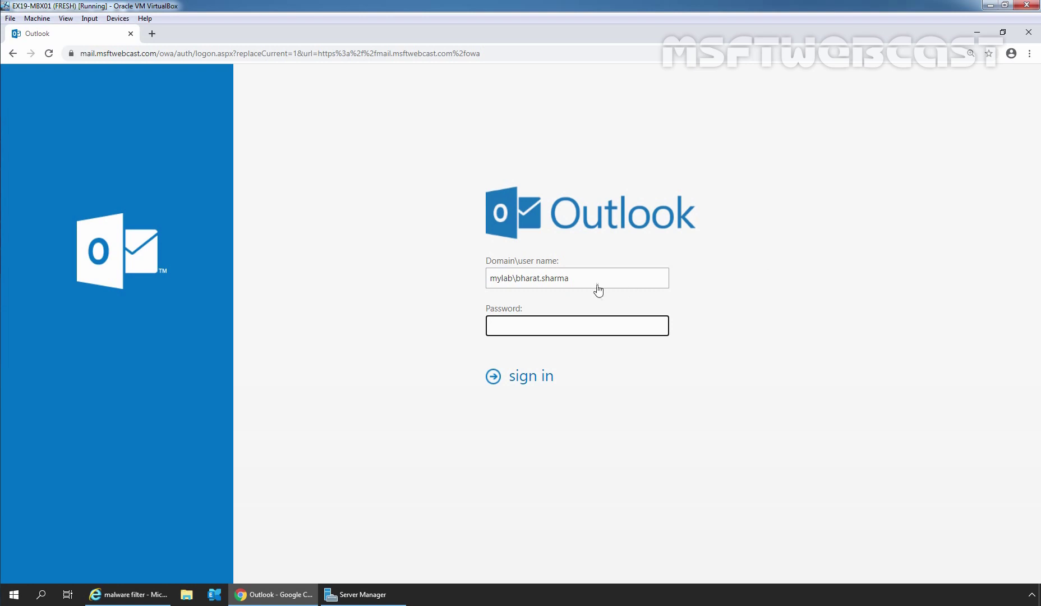
pyautogui.moveTo(515, 279); pyautogui.dragTo(686, 298)
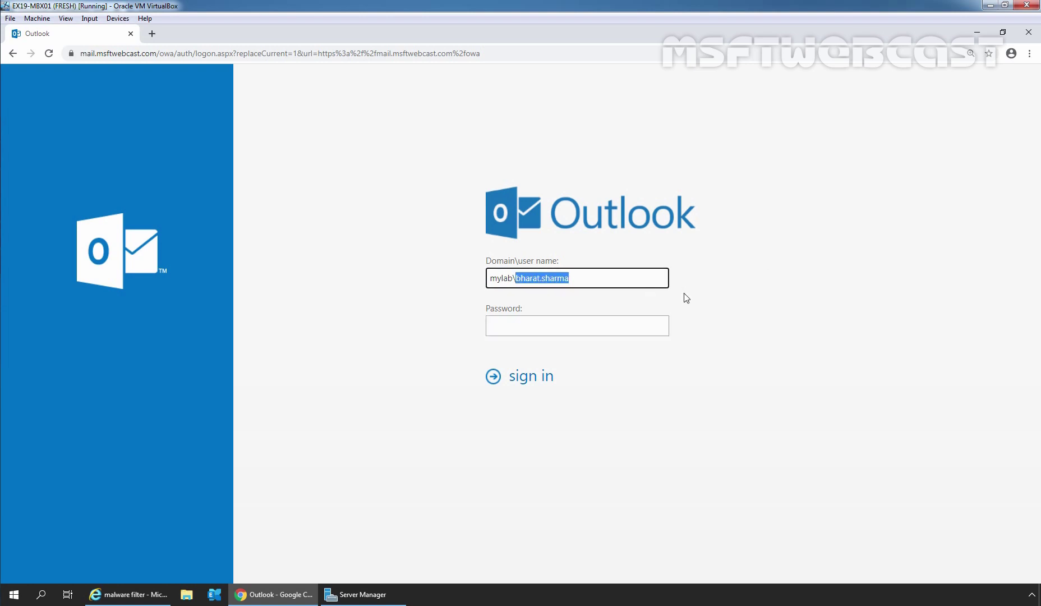
pyautogui.press('Tab')
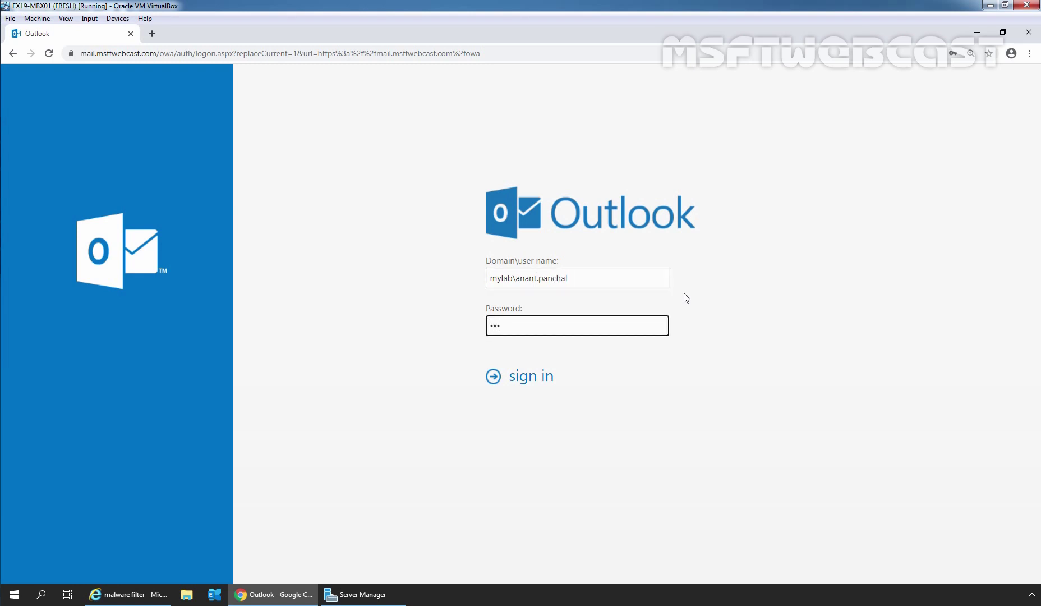
pyautogui.press('Return')
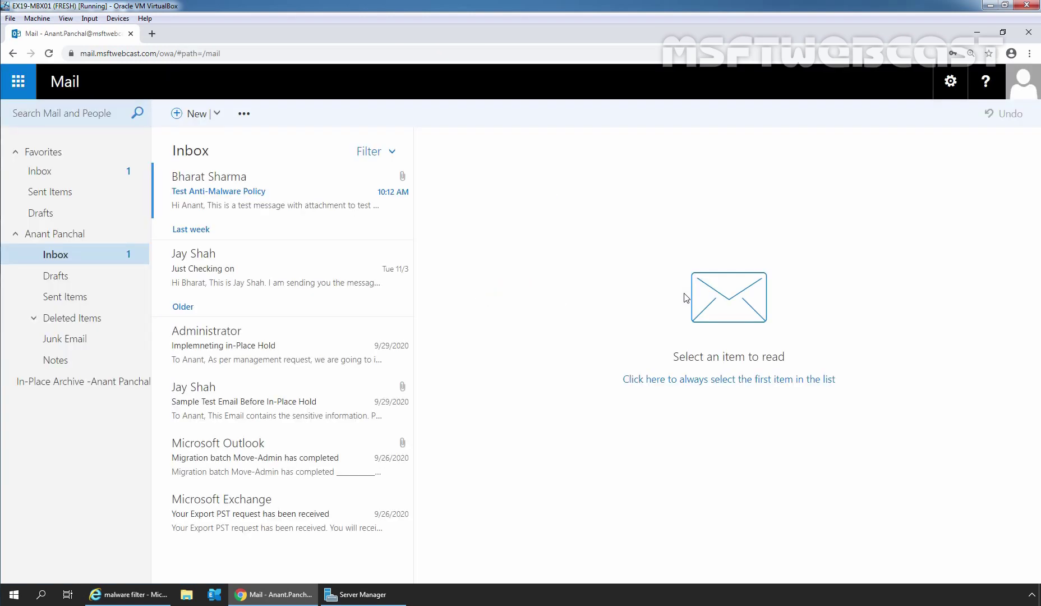
# Step: Preview Malware Alert Text.txt in the test message, highlighting the virus alert and test.txt lines
pyautogui.click(300, 200)
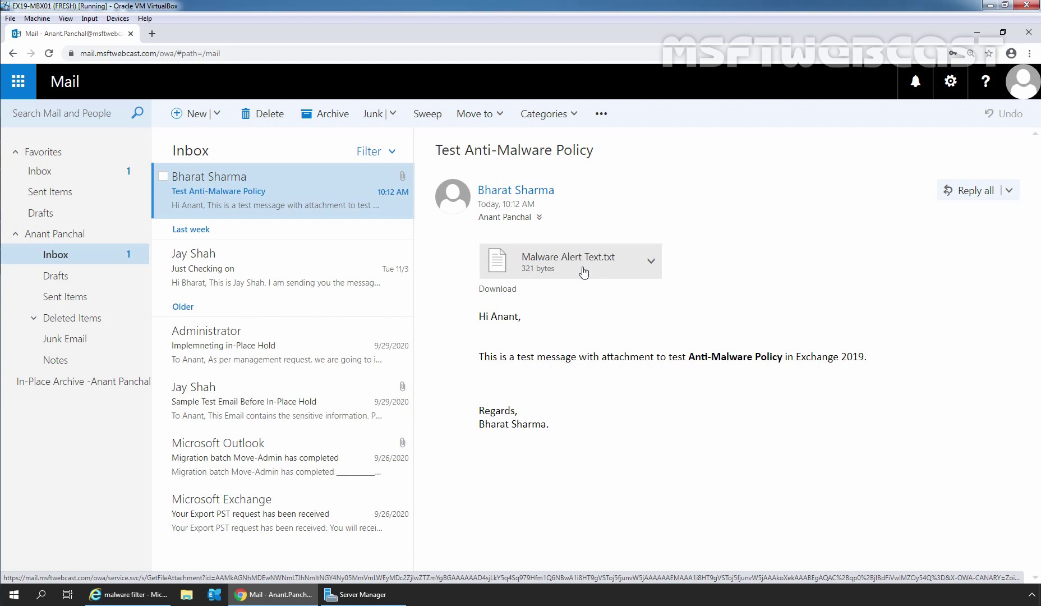
pyautogui.click(584, 272)
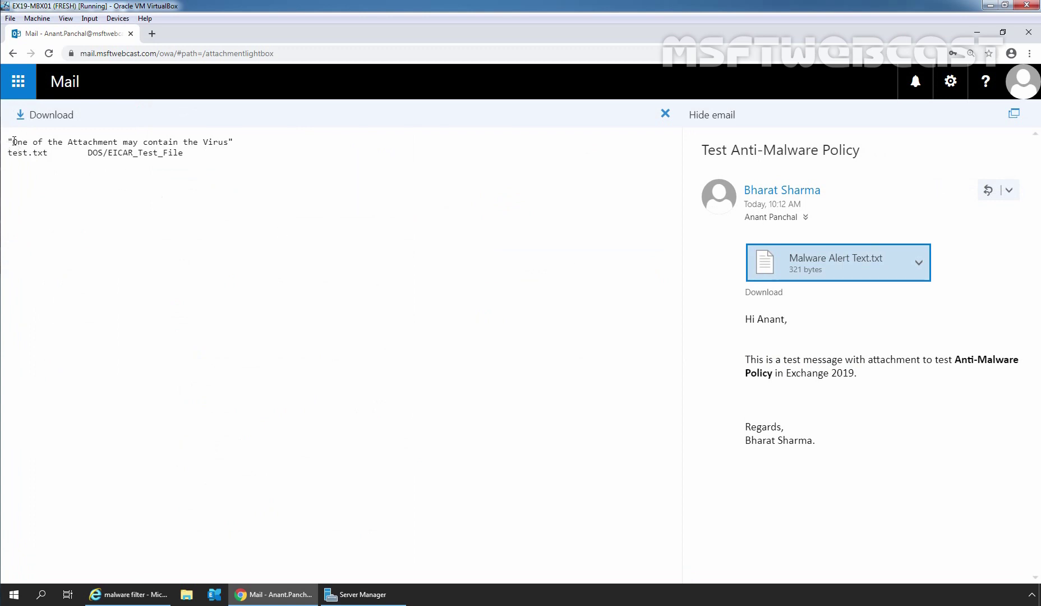
pyautogui.moveTo(13, 142); pyautogui.dragTo(230, 144)
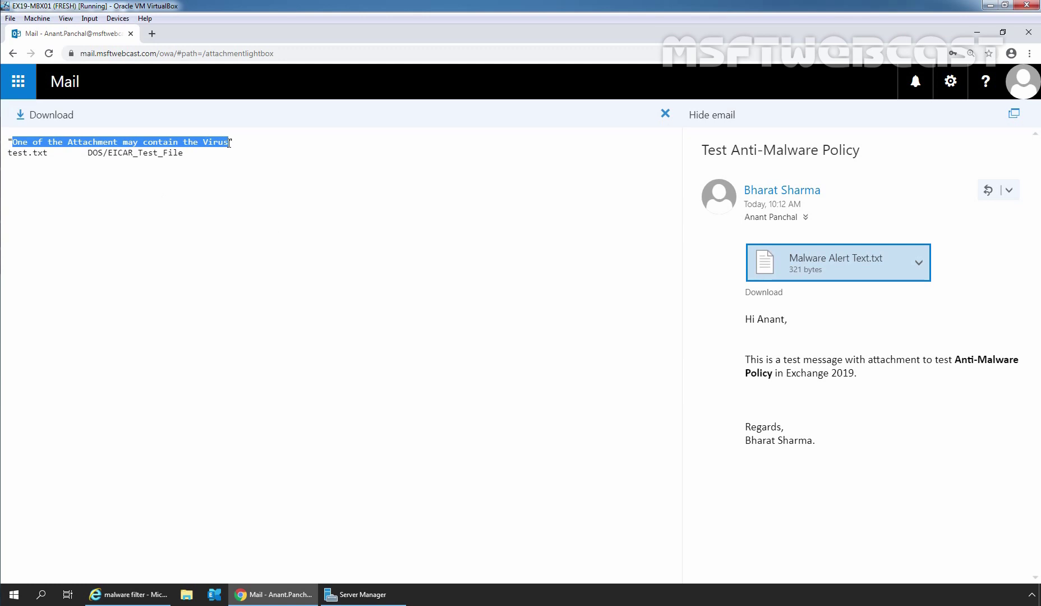
pyautogui.moveTo(7, 153); pyautogui.dragTo(61, 154)
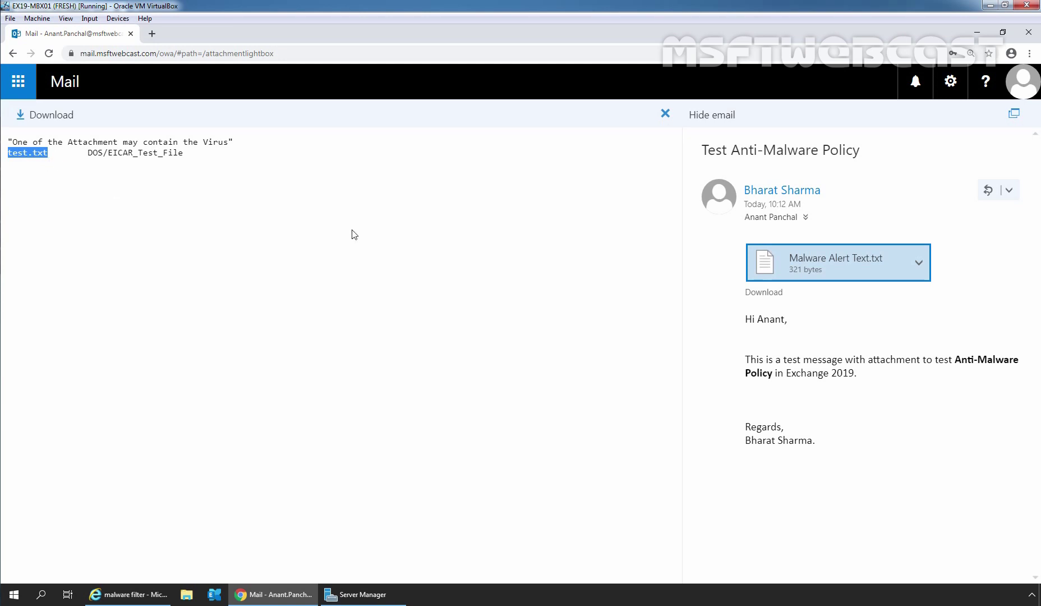
pyautogui.click(666, 116)
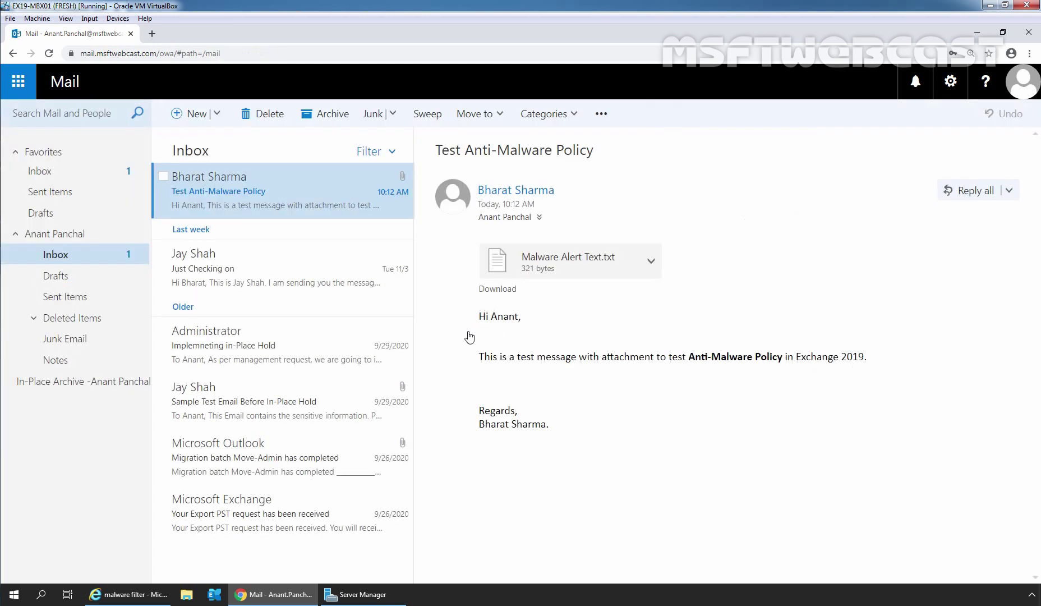
pyautogui.click(154, 602)
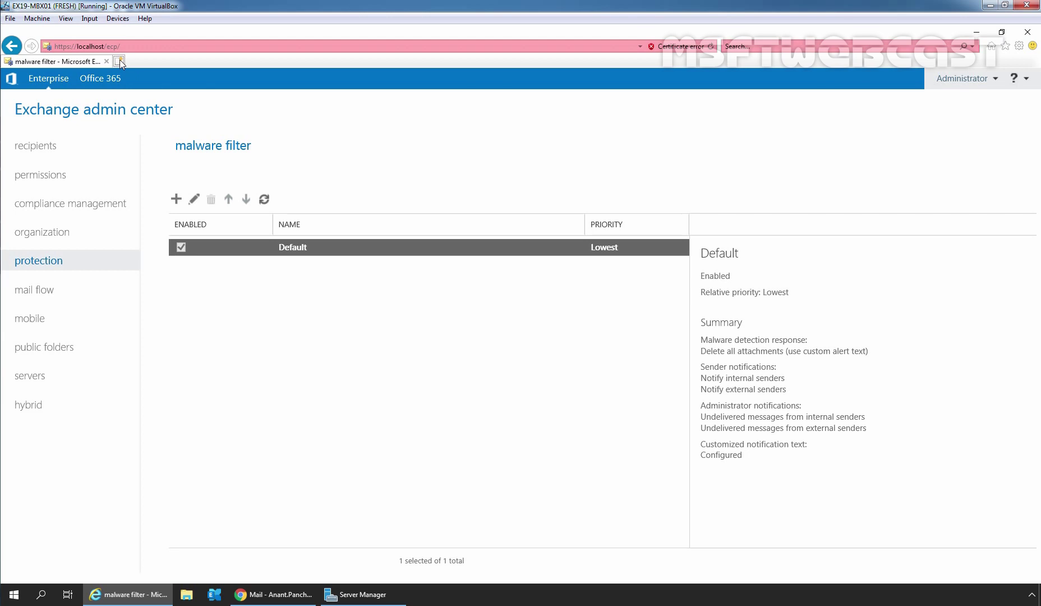
pyautogui.click(120, 59)
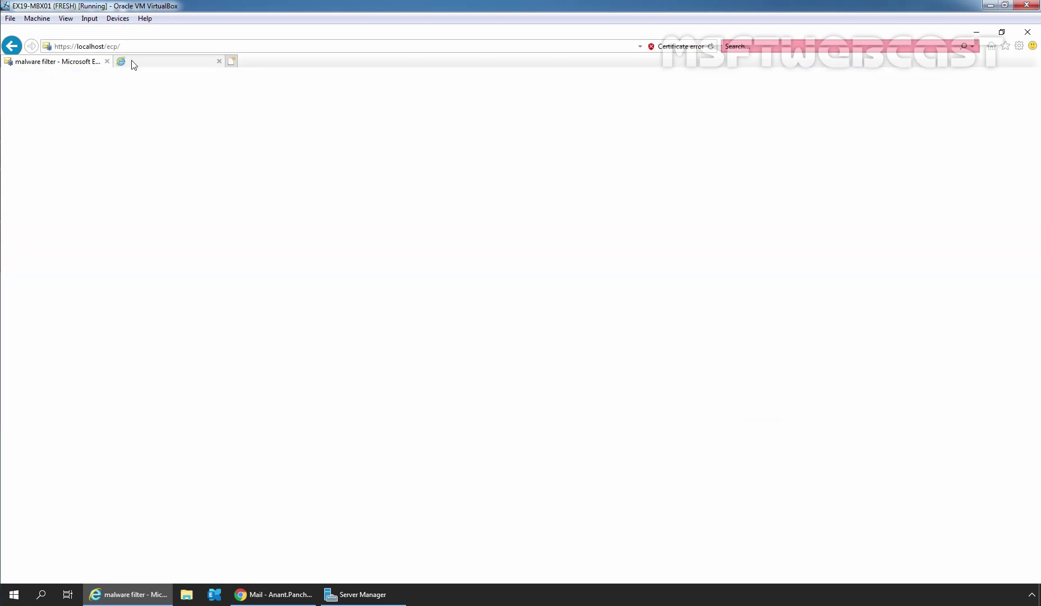
pyautogui.write('http')
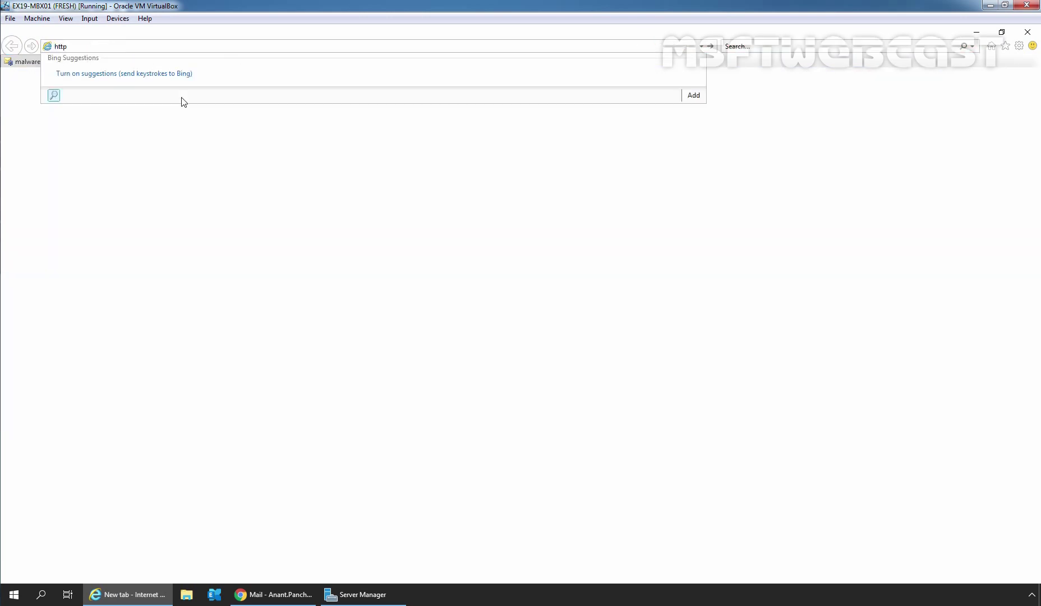
pyautogui.write('s://loca')
pyautogui.press('Down')
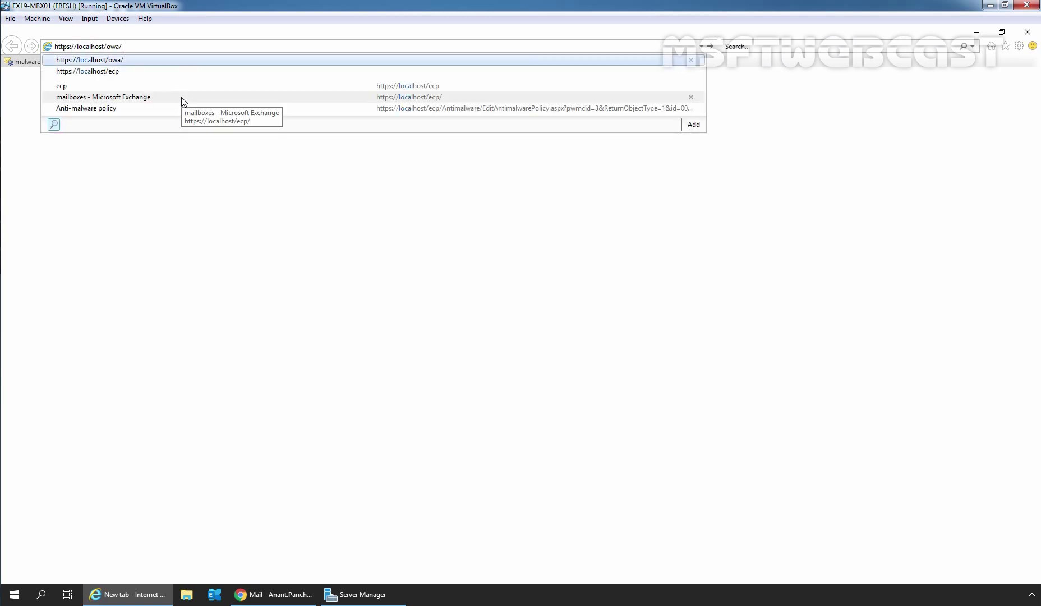
pyautogui.press('Return')
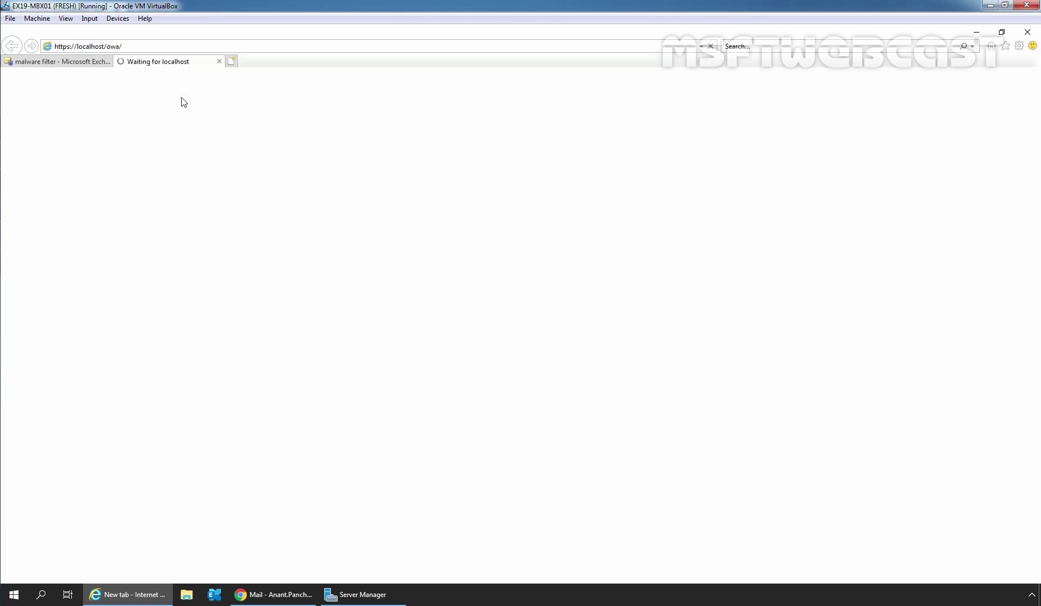
pyautogui.click(144, 244)
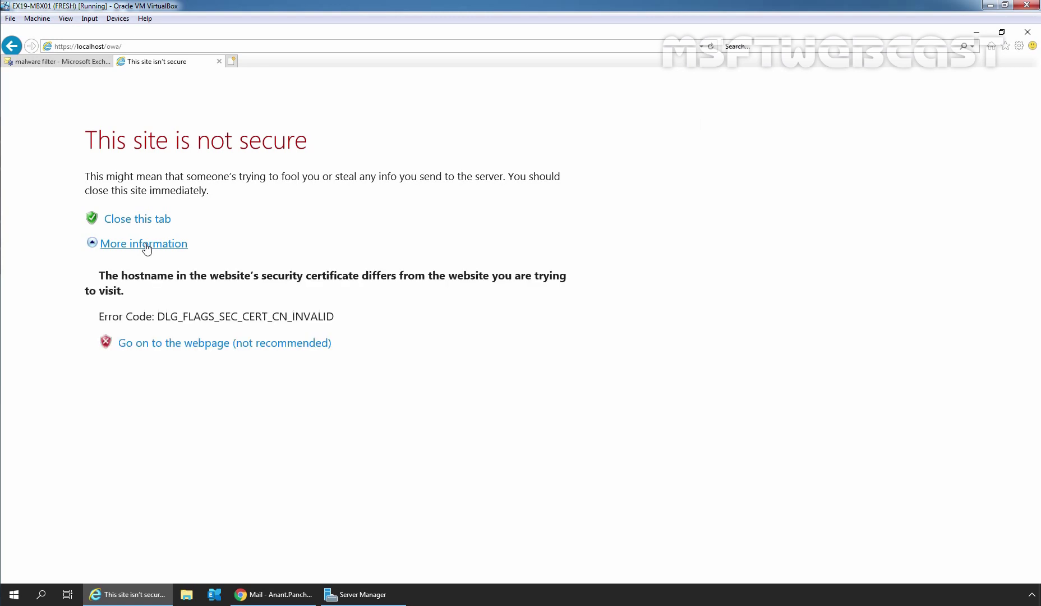
pyautogui.click(196, 347)
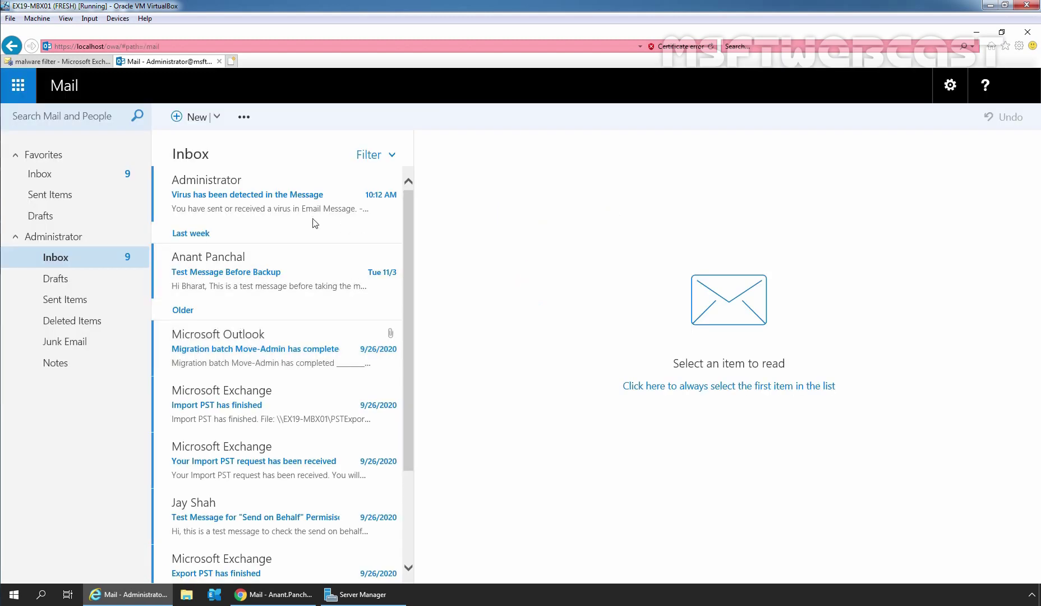
pyautogui.click(269, 210)
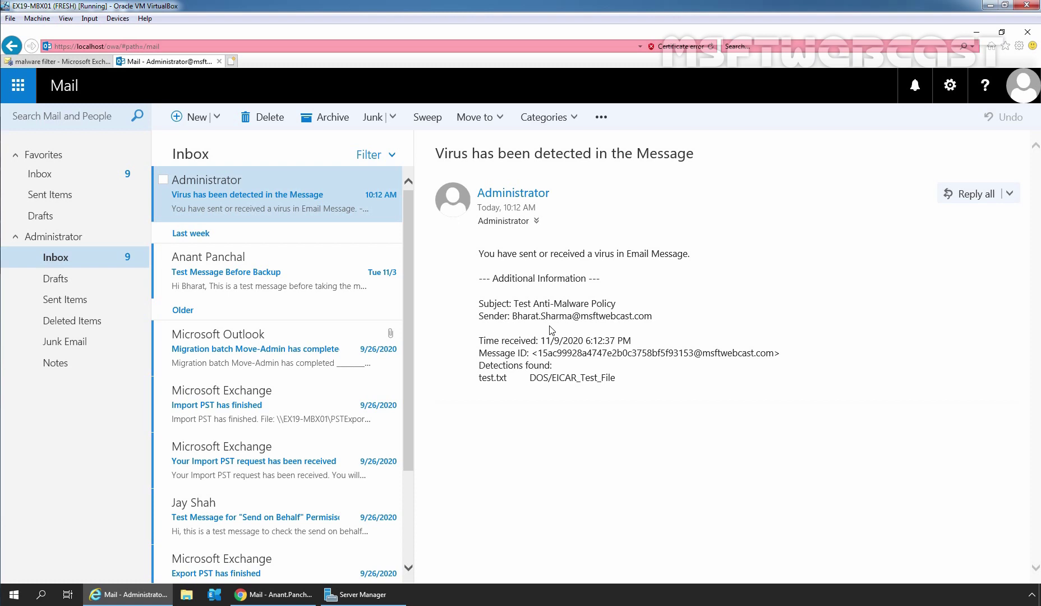
# Step: Open a new anti-malware policy form from the malware filter page, scroll through it, and cancel
pyautogui.click(56, 62)
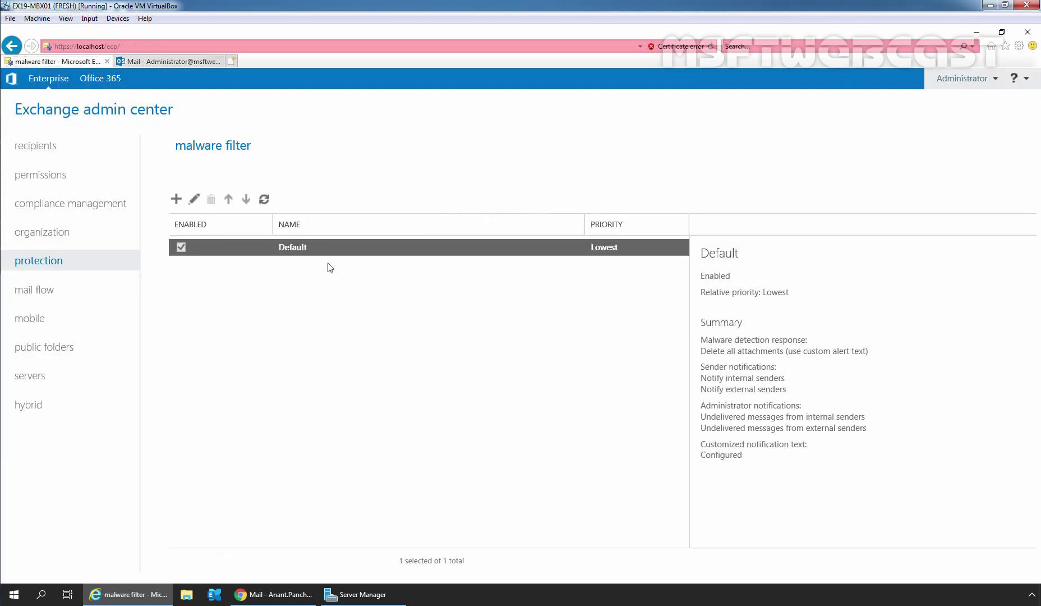
pyautogui.click(176, 199)
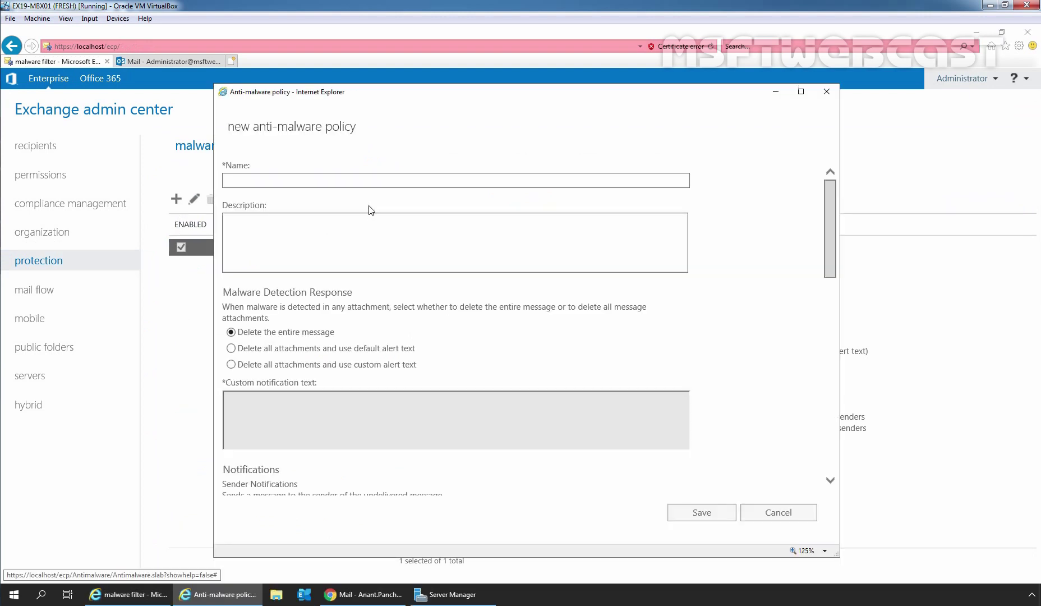
pyautogui.scroll(-5, 373, 227)
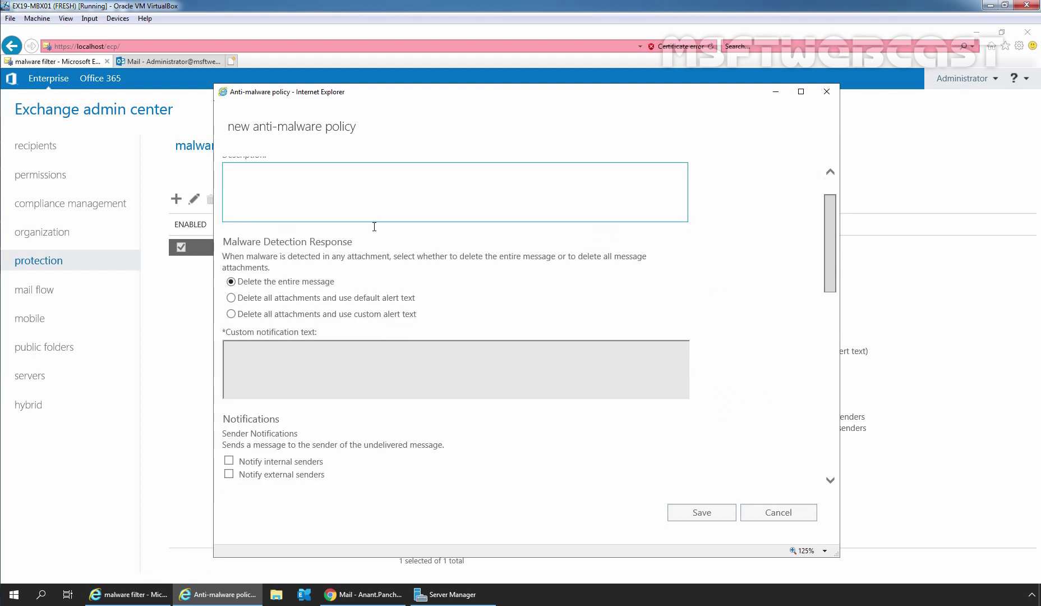
pyautogui.scroll(-10, 377, 240)
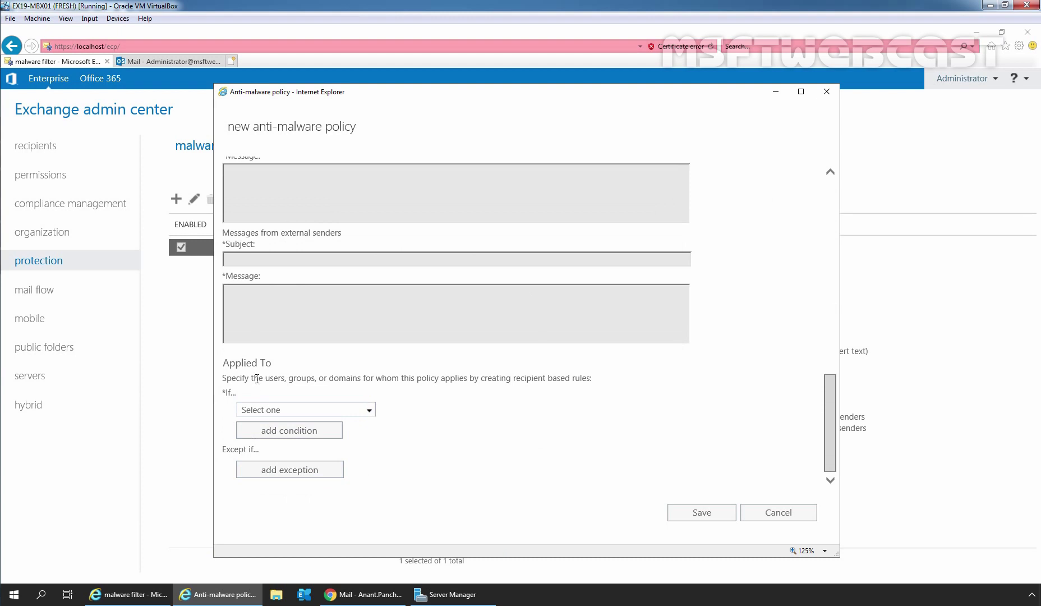
pyautogui.click(778, 514)
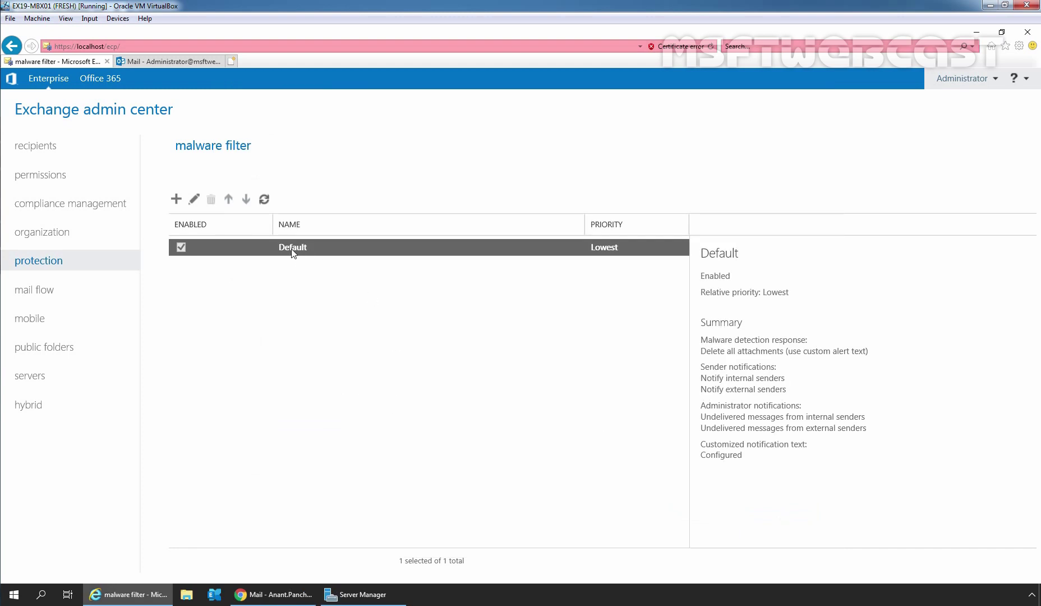